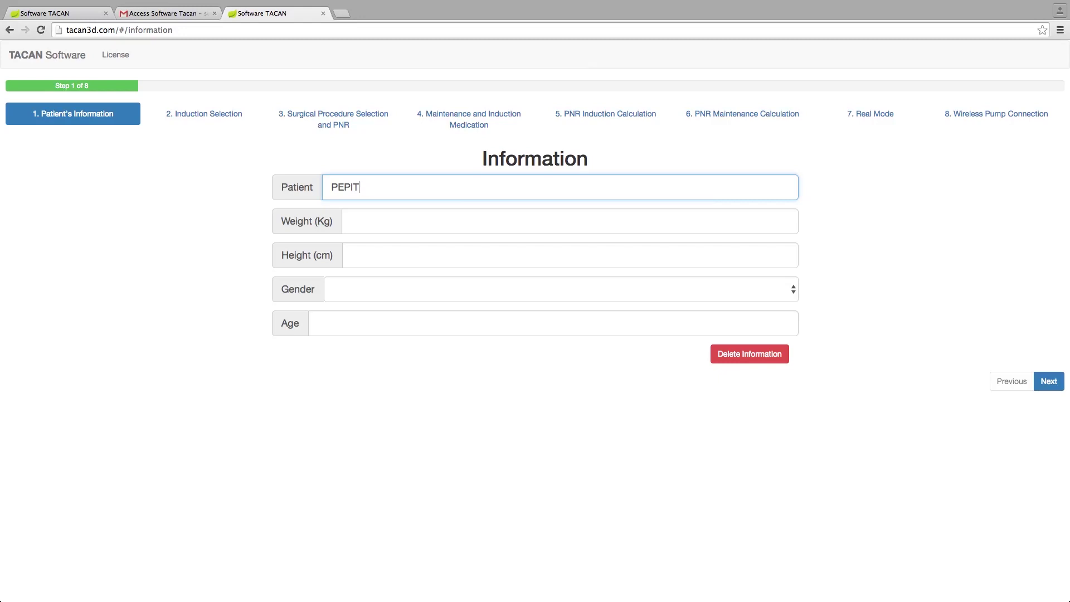
Enter the patient's weight as 75 kg, height as 168 cm, gender as Male and age as 45.
{"action": "left_click", "coordinate": [420, 222]}
{"action": "type", "text": "75"}
{"action": "left_click", "coordinate": [410, 256]}
{"action": "type", "text": "168"}
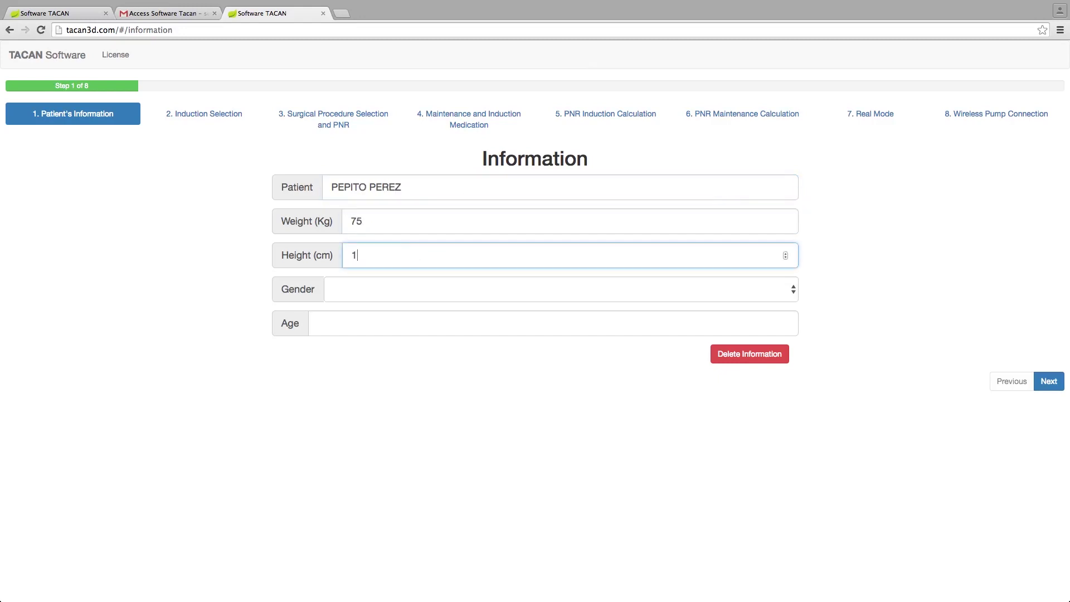
{"action": "left_click", "coordinate": [423, 292]}
{"action": "left_click", "coordinate": [412, 302]}
{"action": "left_click", "coordinate": [383, 322]}
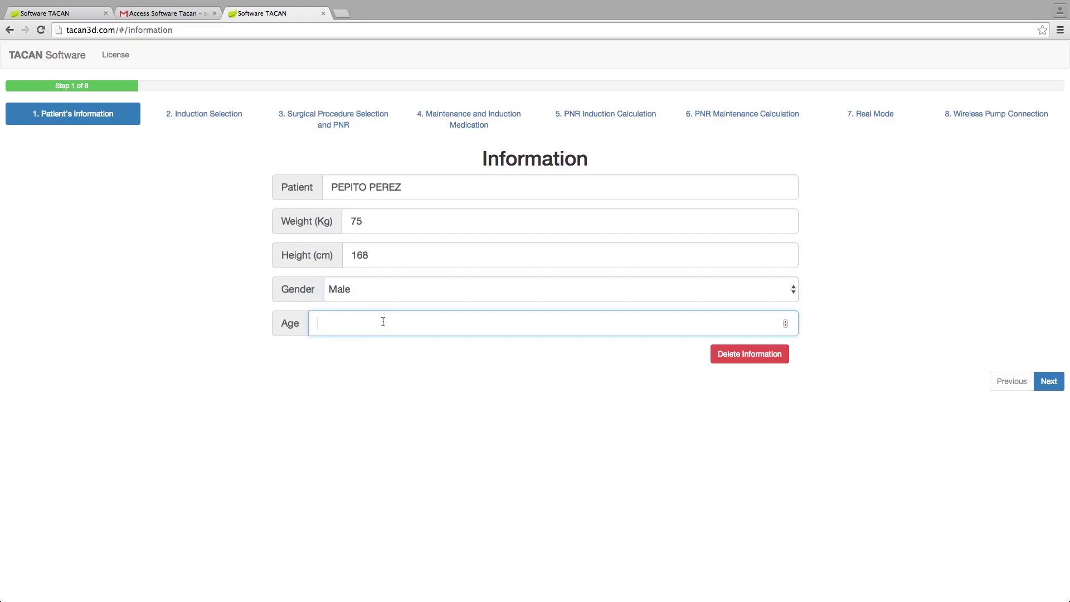
{"action": "type", "text": "45"}
{"action": "left_click", "coordinate": [339, 393]}
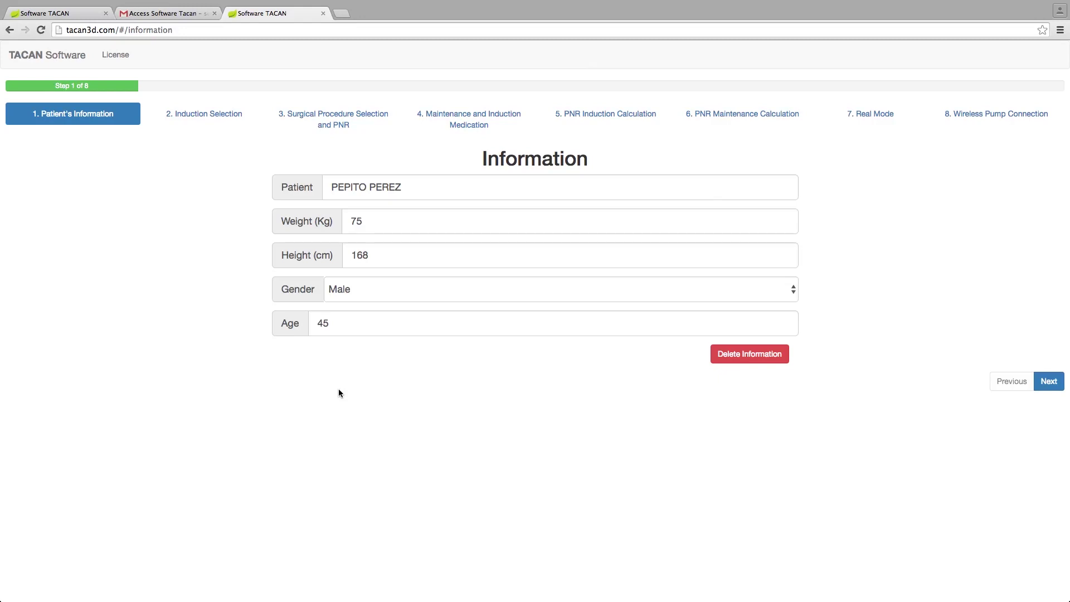
Set the induction method to Intubation in the Induction Selection stage.
{"action": "left_click", "coordinate": [220, 114]}
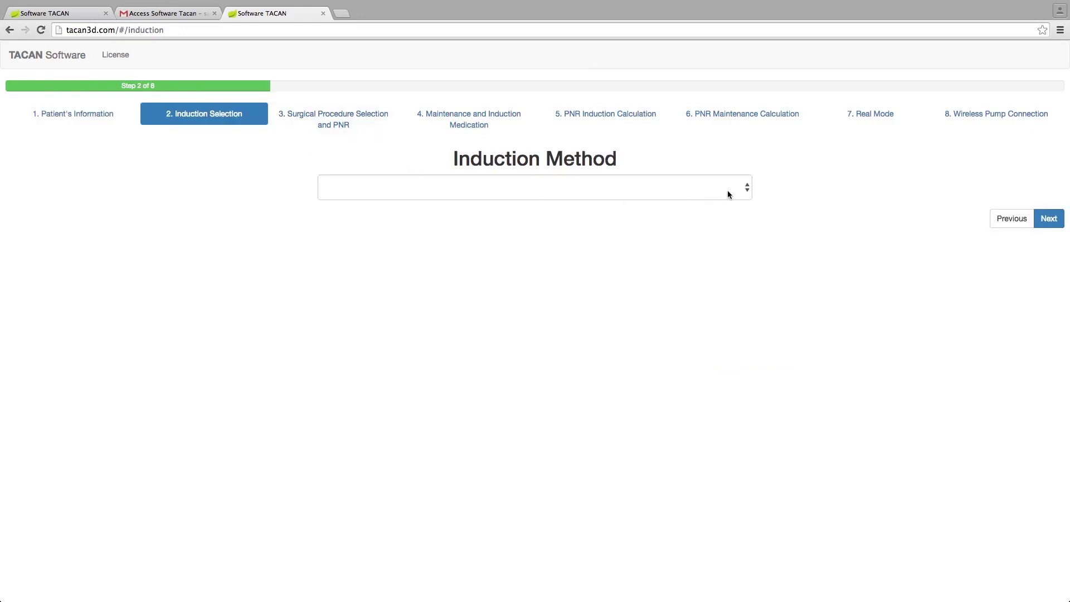
{"action": "left_click", "coordinate": [745, 191]}
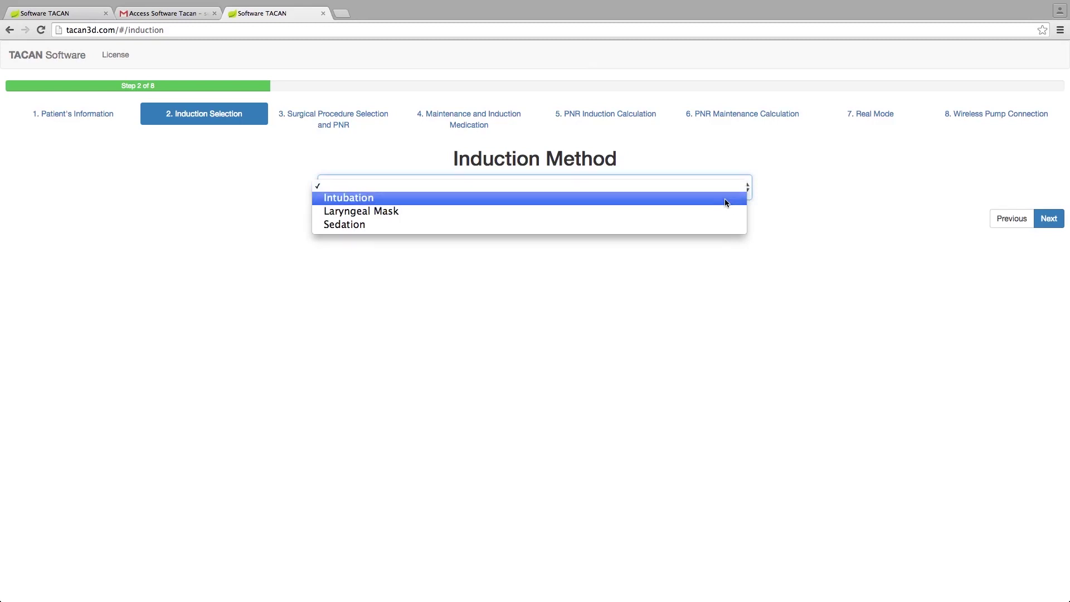
{"action": "left_click", "coordinate": [727, 200]}
Search the surgical procedures for "Chol" and choose the choledochotomy procedure with code 47420 at Medium intensity.
{"action": "left_click", "coordinate": [331, 125]}
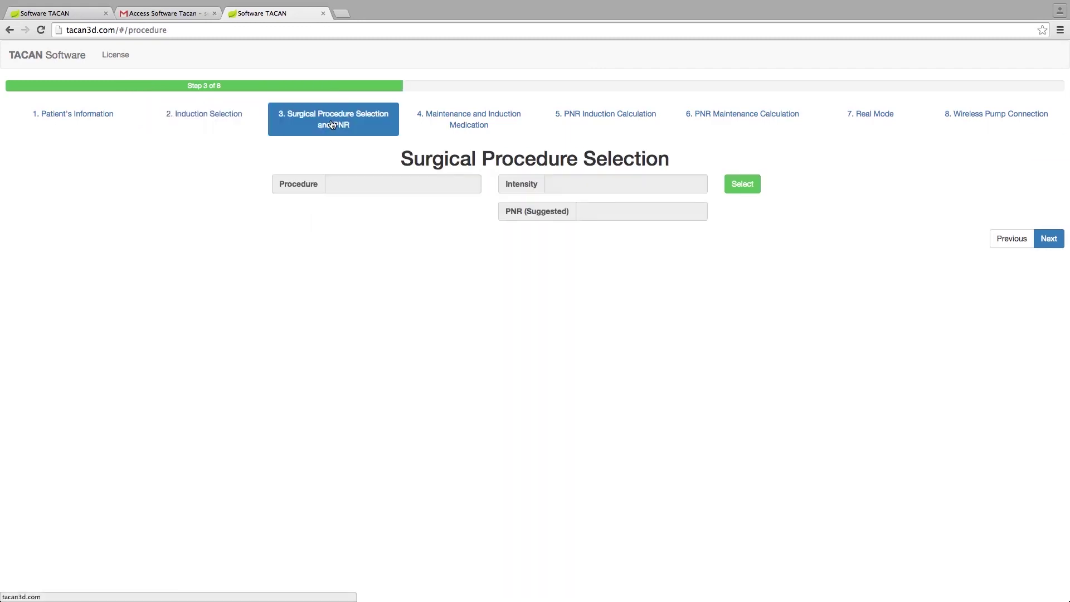
{"action": "left_click", "coordinate": [744, 184]}
{"action": "left_click", "coordinate": [382, 119]}
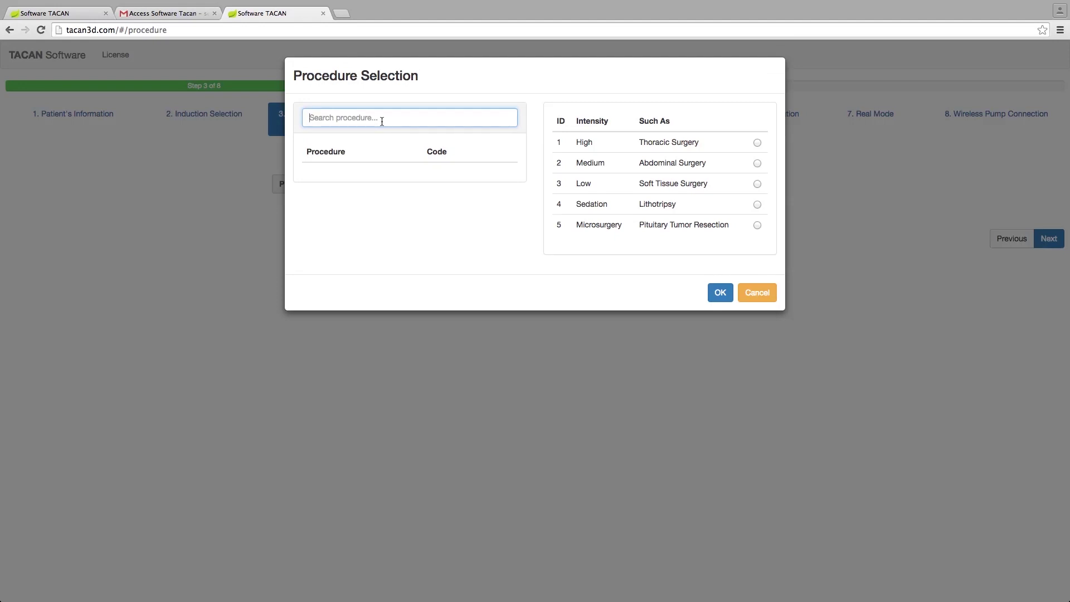
{"action": "type", "text": "Chol"}
{"action": "left_click", "coordinate": [510, 174]}
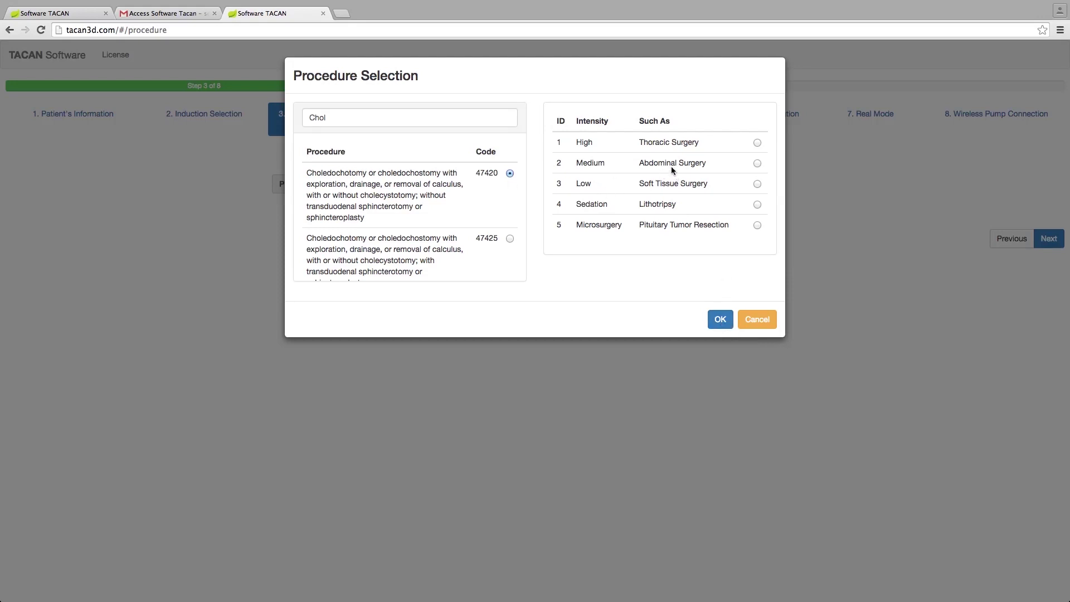
{"action": "left_click", "coordinate": [756, 164]}
{"action": "left_click", "coordinate": [719, 318]}
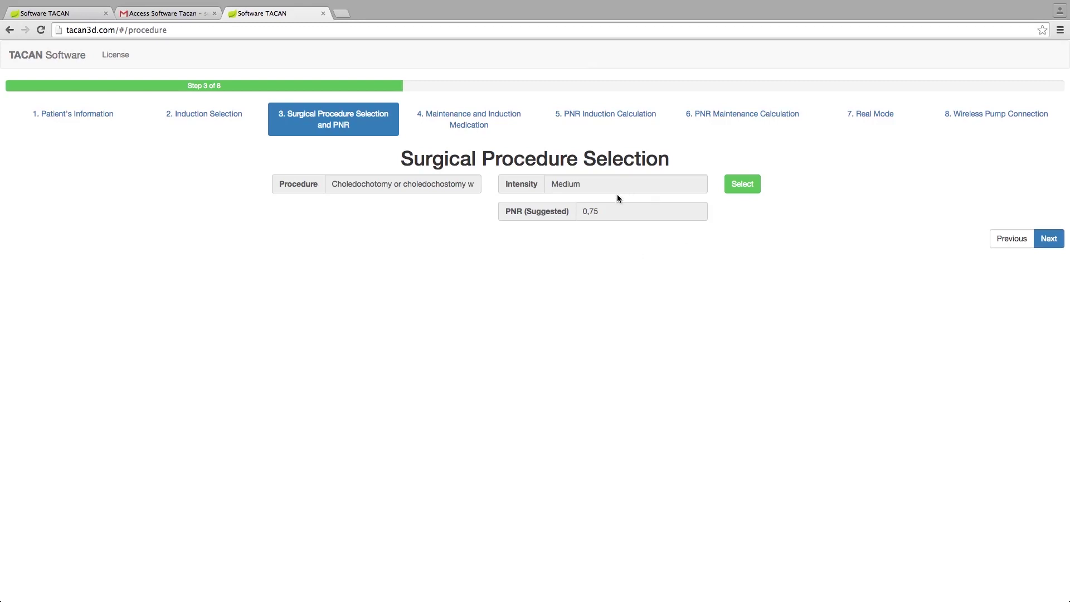
Choose Remifentanyl 2000 mcg and Propofol 100 mg as induction drugs, with infusate volumes of 250 ml and 10 ml respectively.
{"action": "left_click", "coordinate": [475, 124]}
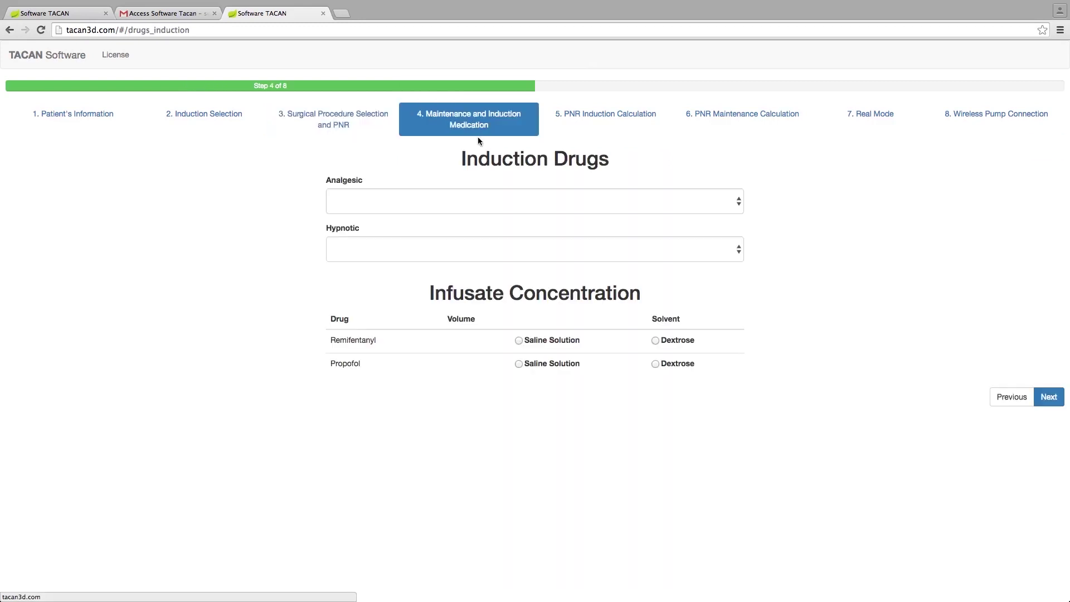
{"action": "left_click", "coordinate": [733, 205]}
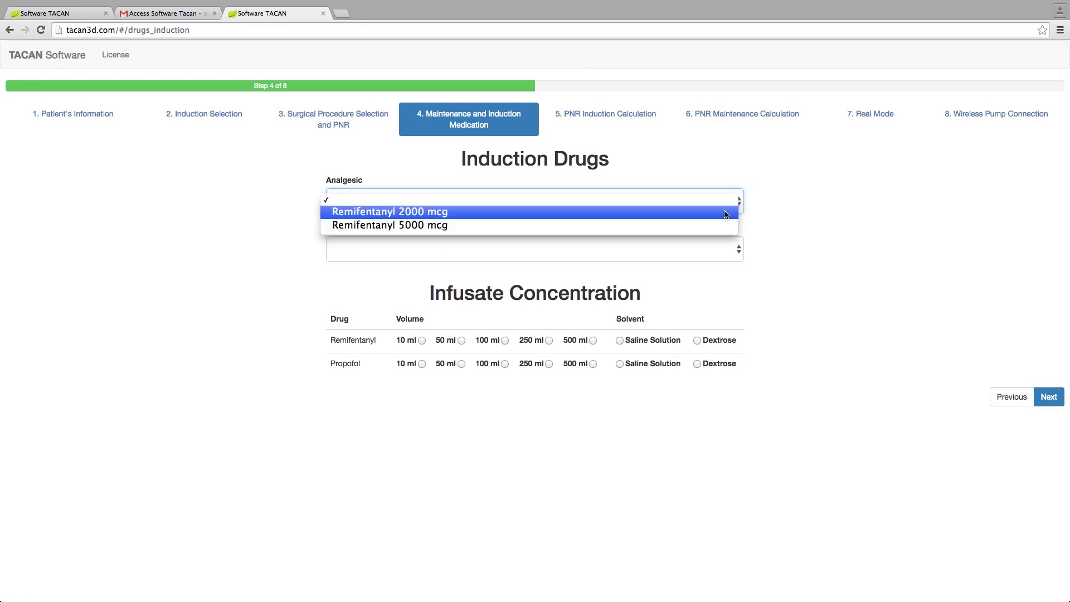
{"action": "left_click", "coordinate": [726, 214]}
{"action": "left_click", "coordinate": [737, 252]}
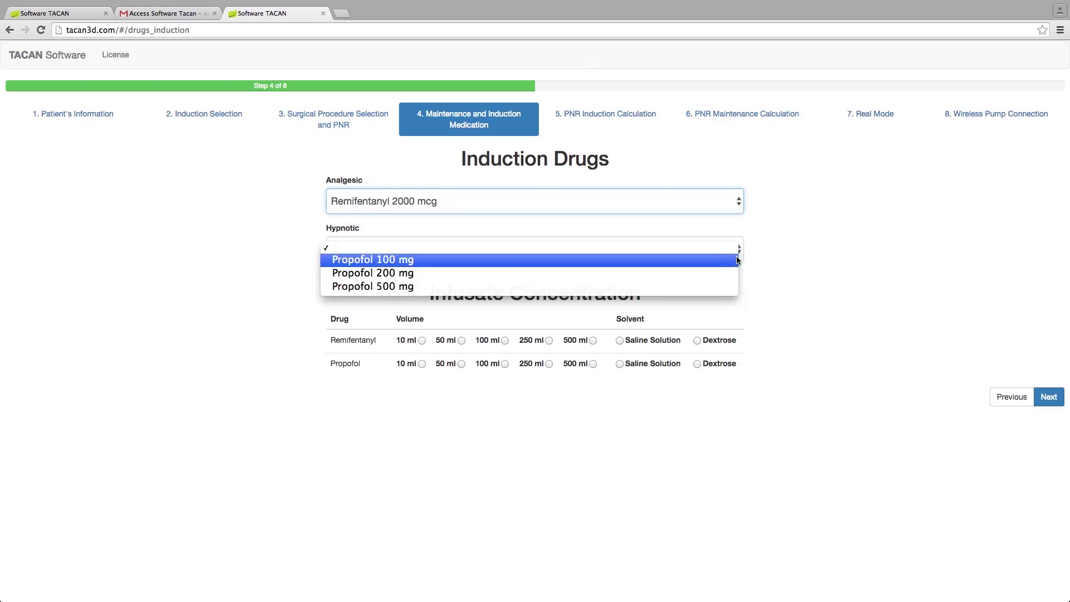
{"action": "left_click", "coordinate": [730, 264]}
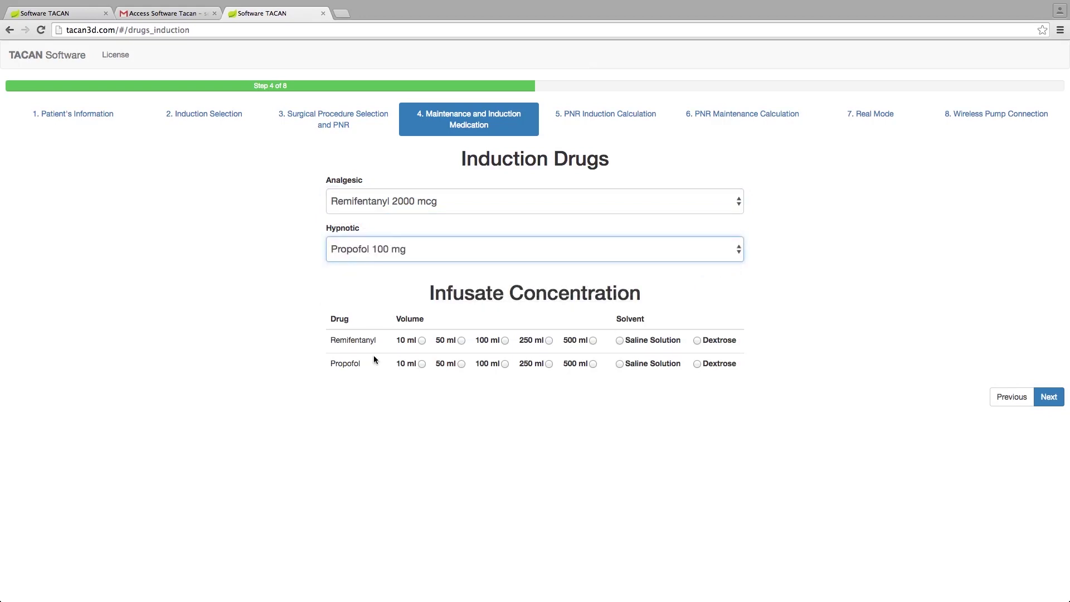
{"action": "left_click", "coordinate": [549, 341]}
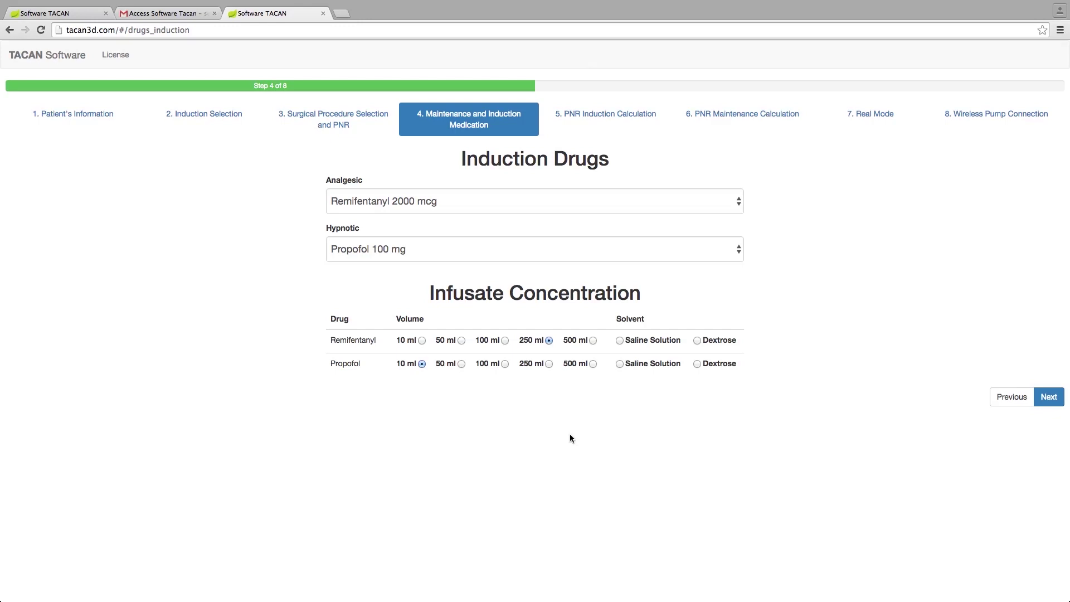
Open the PNR induction calculation and move the surface marker to about 4.4 mcg/ml propofol and 6.3 ng/ml remifentanyl.
{"action": "left_click", "coordinate": [618, 114]}
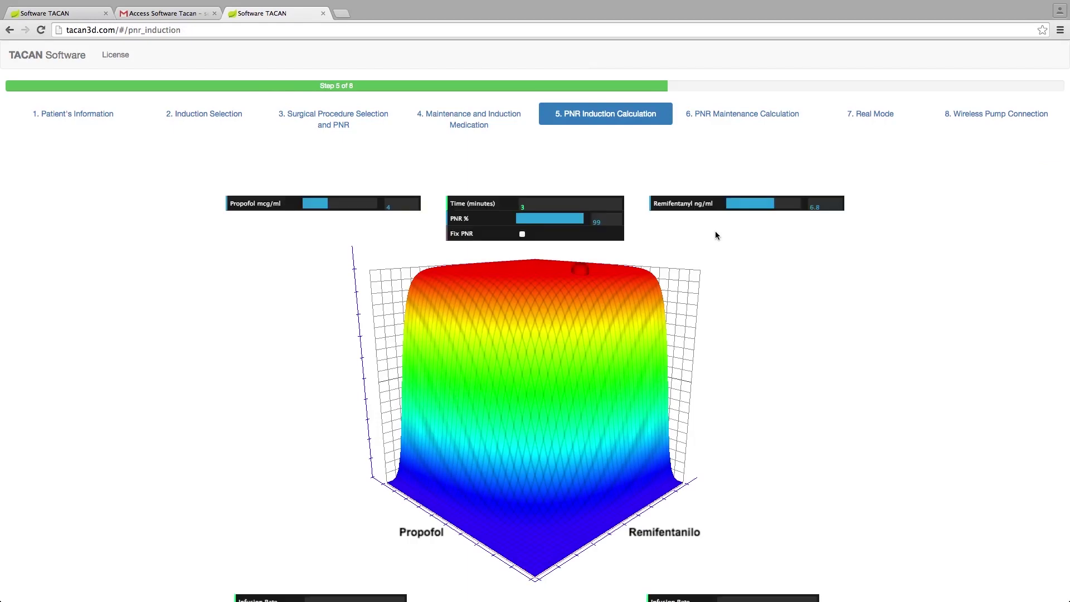
{"action": "scroll", "coordinate": [783, 322], "scroll_direction": "down", "scroll_amount": 2}
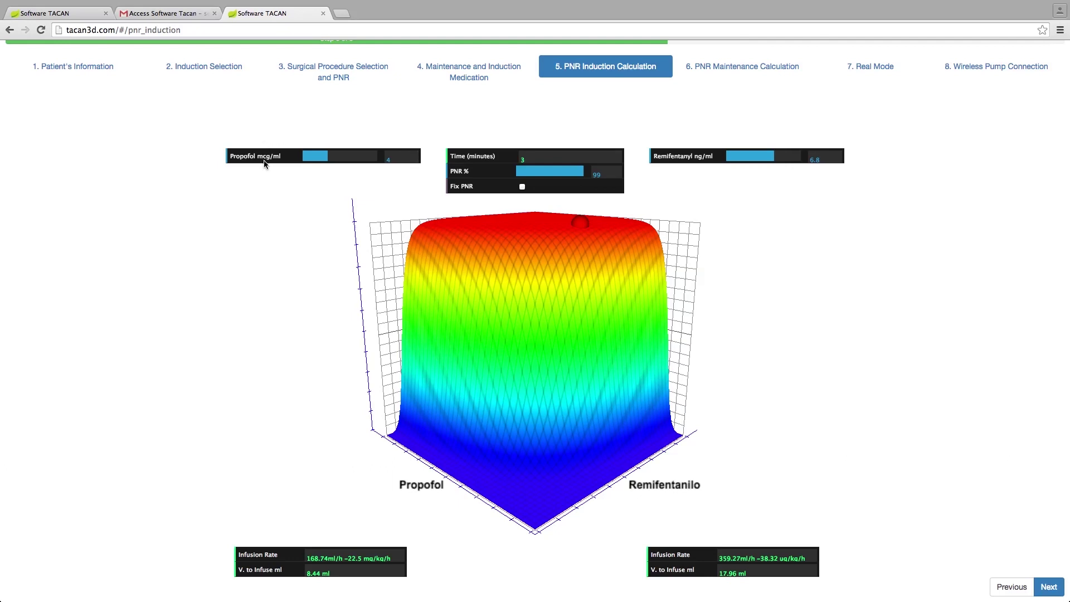
{"action": "left_click", "coordinate": [583, 227]}
{"action": "mouse_move", "coordinate": [584, 226]}
{"action": "left_mouse_down"}
{"action": "mouse_move", "coordinate": [564, 254]}
{"action": "mouse_move", "coordinate": [579, 230]}
{"action": "left_mouse_up"}
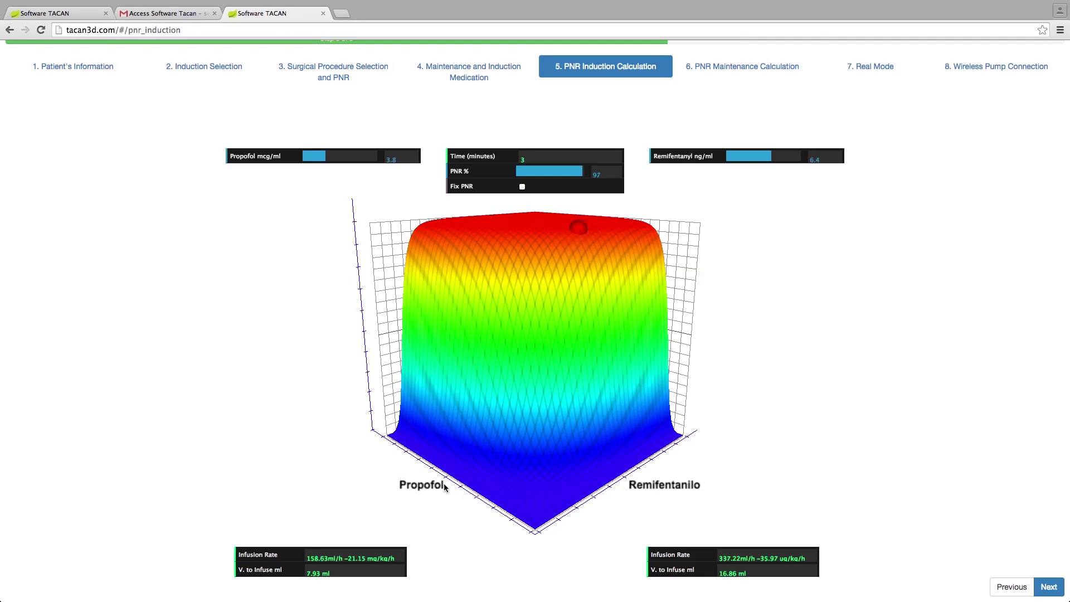
{"action": "left_click_drag", "start_coordinate": [580, 234], "coordinate": [576, 227]}
{"action": "mouse_move", "coordinate": [574, 226]}
{"action": "left_mouse_down"}
{"action": "mouse_move", "coordinate": [559, 242]}
{"action": "mouse_move", "coordinate": [568, 232]}
{"action": "left_mouse_up"}
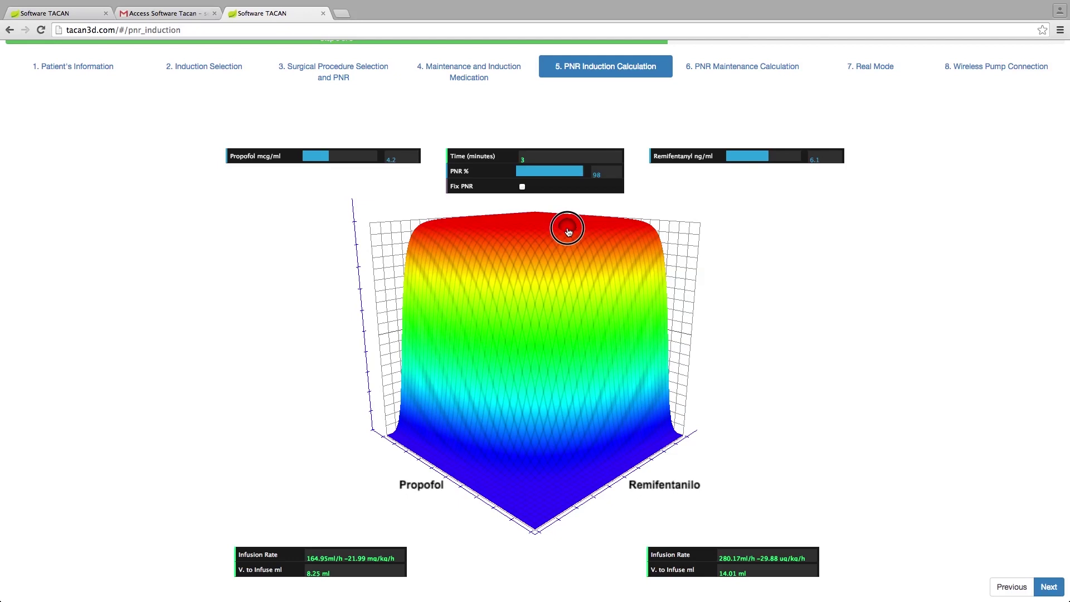
{"action": "left_click_drag", "start_coordinate": [569, 231], "coordinate": [566, 228]}
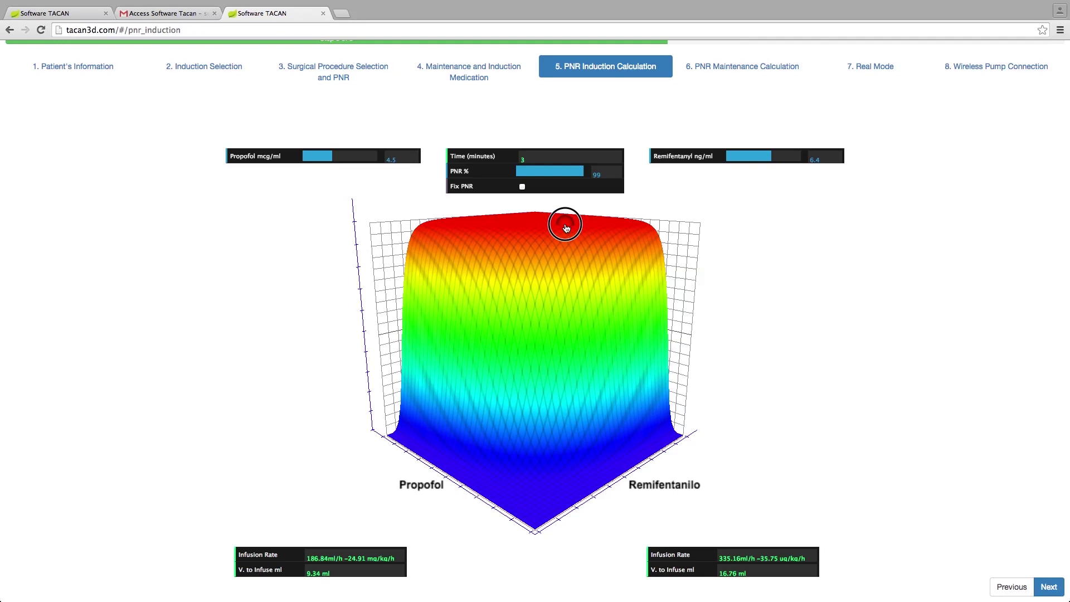
{"action": "left_click_drag", "start_coordinate": [566, 228], "coordinate": [566, 228]}
{"action": "left_click", "coordinate": [563, 226]}
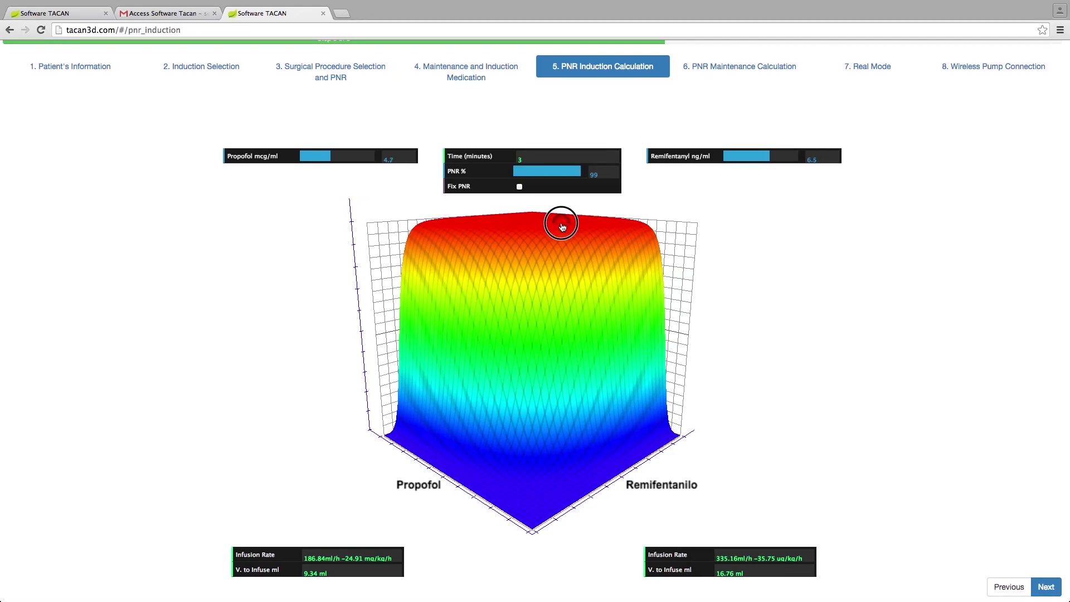
{"action": "left_click_drag", "start_coordinate": [562, 225], "coordinate": [563, 225]}
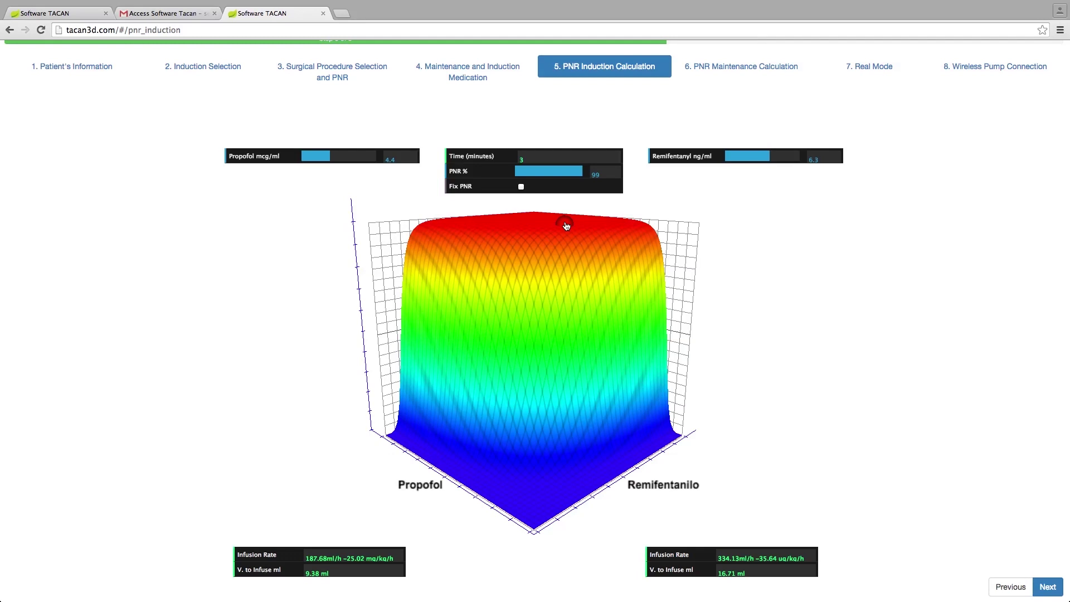
Set the induction concentrations to 6 ng/ml remifentanyl and 3 mcg/ml propofol.
{"action": "left_click", "coordinate": [768, 156]}
{"action": "left_click_drag", "start_coordinate": [768, 156], "coordinate": [768, 157]}
{"action": "left_click_drag", "start_coordinate": [330, 156], "coordinate": [317, 156]}
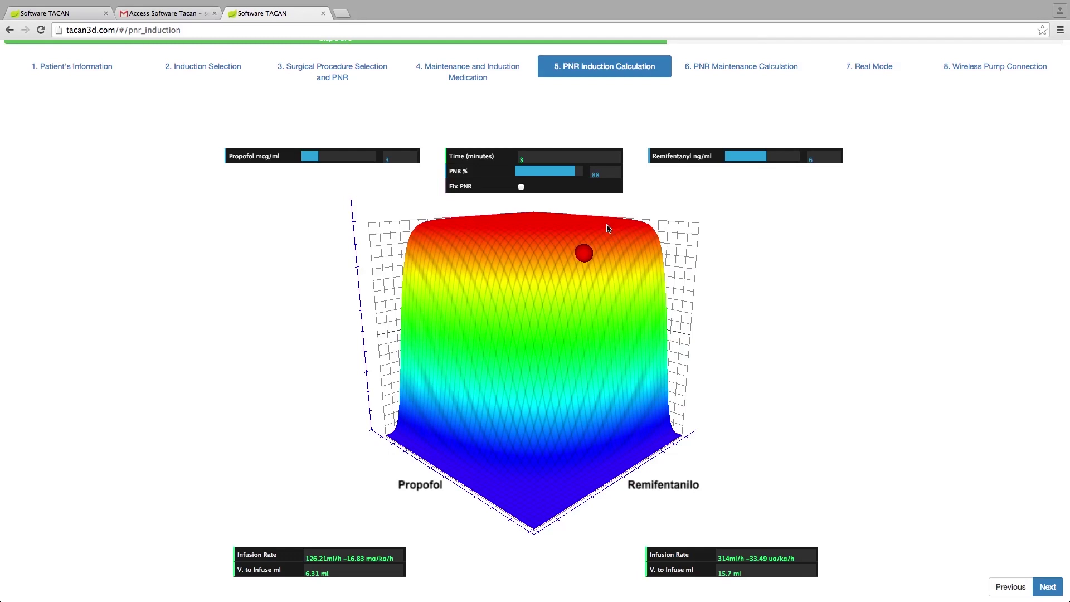
Test induction times of 5 and 2 minutes, and return the time to 3 minutes.
{"action": "left_click", "coordinate": [545, 160]}
{"action": "key", "text": "BackSpace"}
{"action": "key", "text": "BackSpace"}
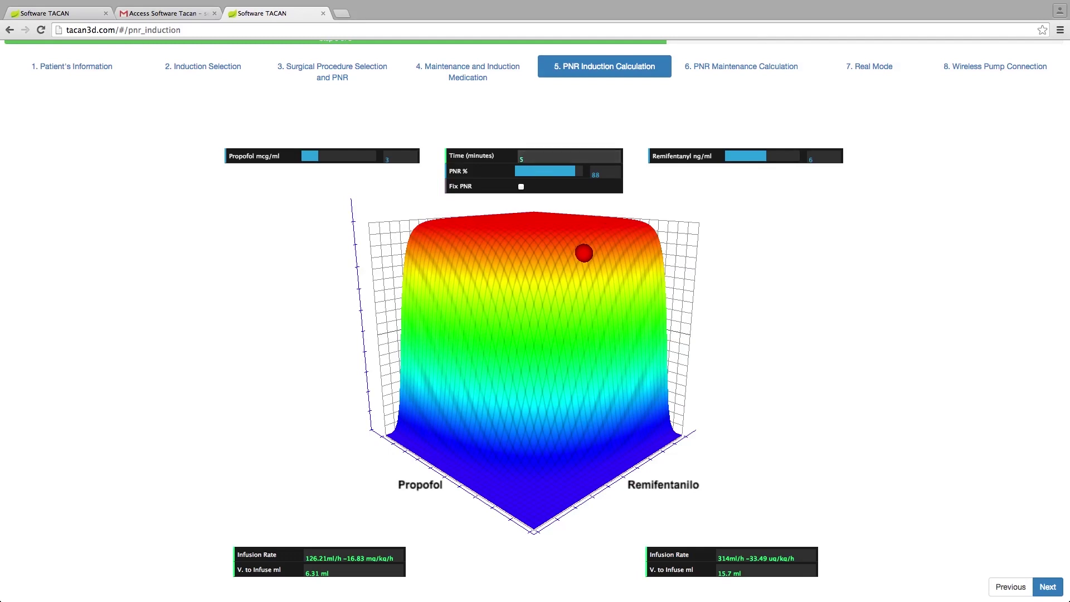
{"action": "type", "text": "2"}
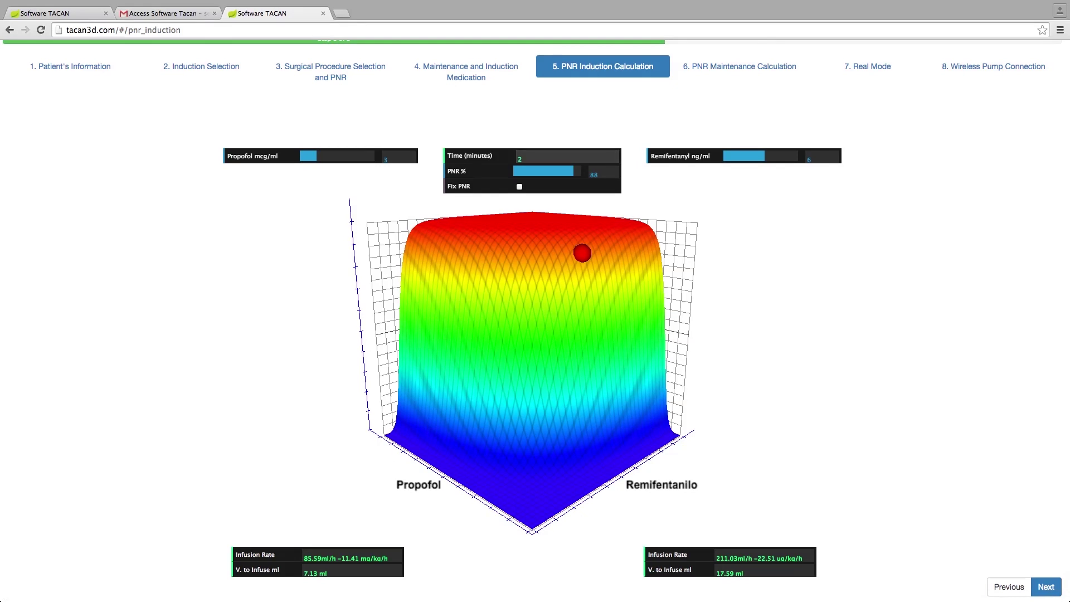
{"action": "key", "text": "BackSpace"}
{"action": "type", "text": "3"}
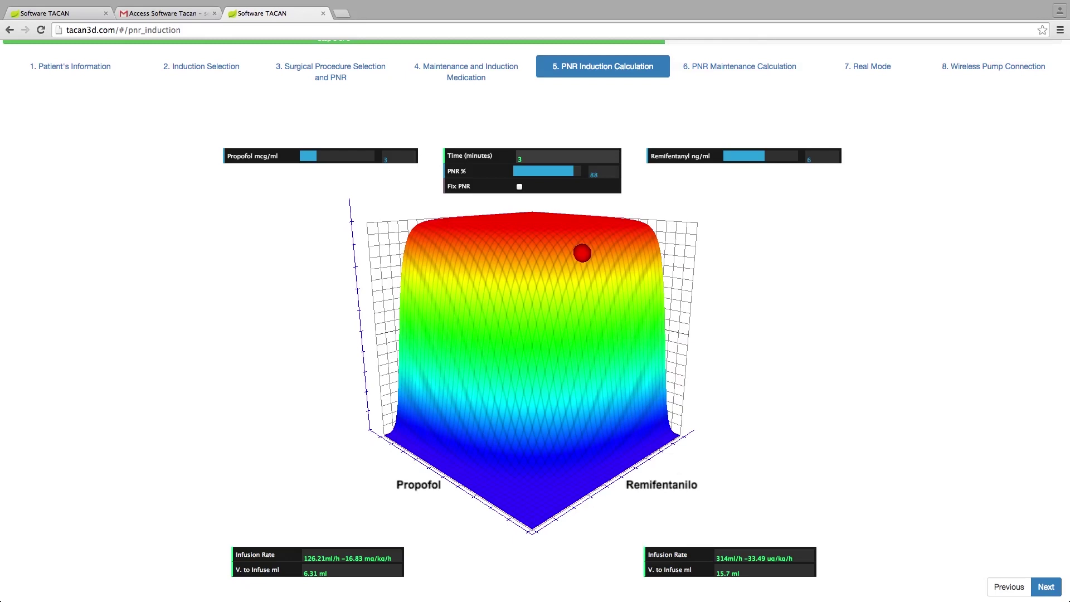
Move the marker to about 4.2 mcg/ml propofol and 6.1 ng/ml remifentanyl, and reduce remifentanyl to 5 and propofol to 2.
{"action": "left_click_drag", "start_coordinate": [582, 252], "coordinate": [564, 231]}
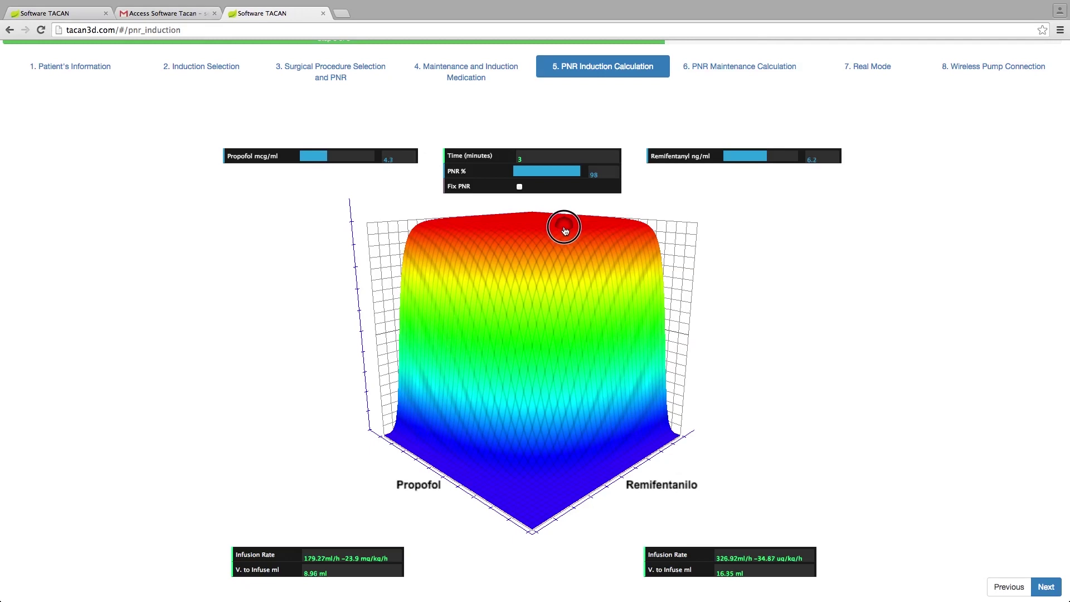
{"action": "mouse_move", "coordinate": [564, 230]}
{"action": "left_mouse_down"}
{"action": "mouse_move", "coordinate": [549, 247]}
{"action": "mouse_move", "coordinate": [564, 232]}
{"action": "left_mouse_up"}
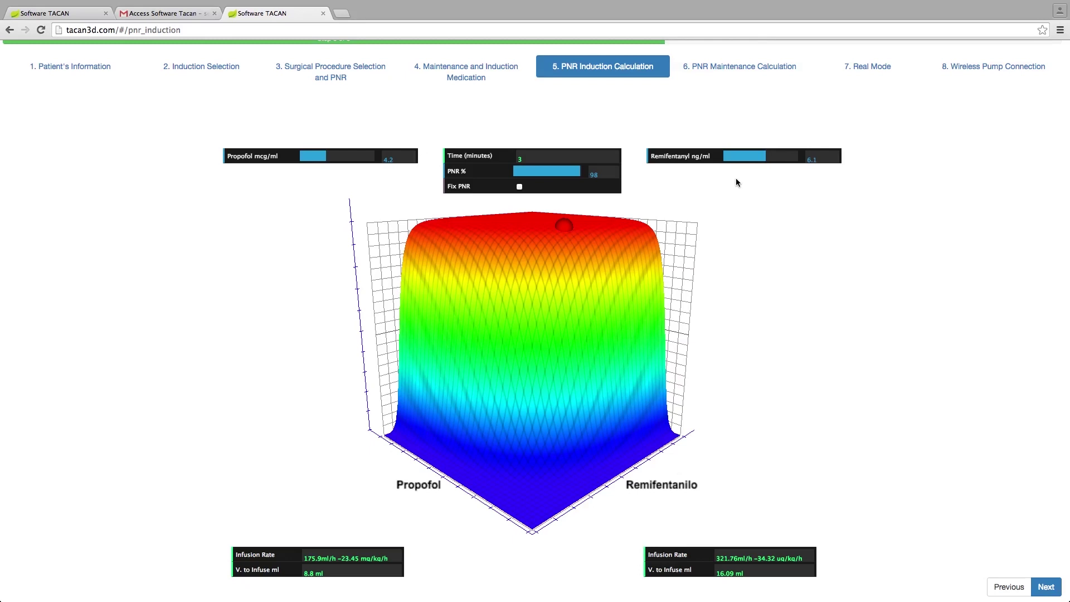
{"action": "left_click_drag", "start_coordinate": [767, 159], "coordinate": [757, 159]}
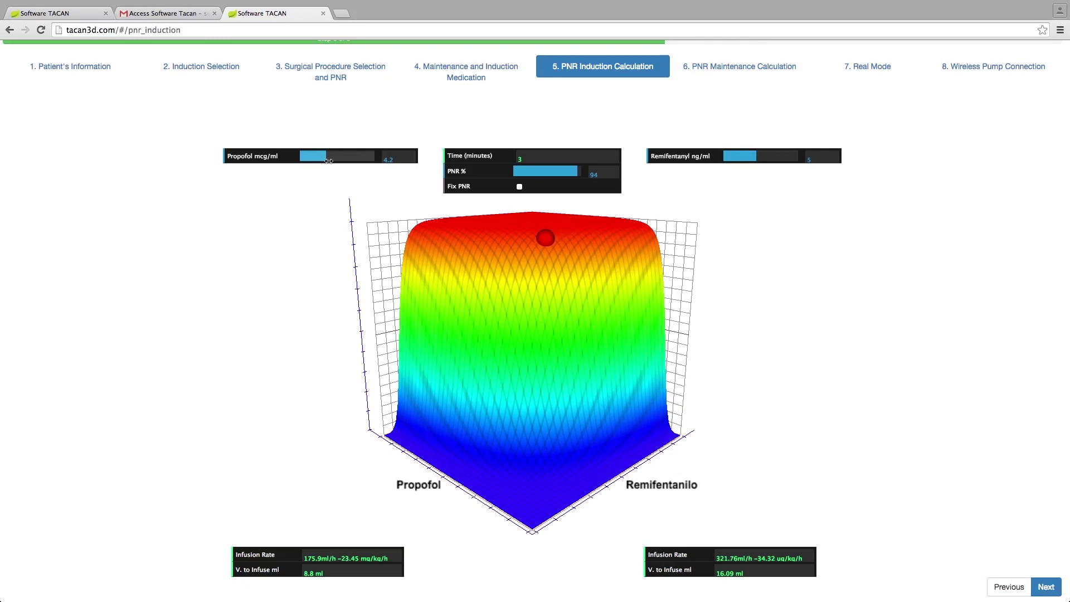
{"action": "left_click_drag", "start_coordinate": [325, 160], "coordinate": [304, 160]}
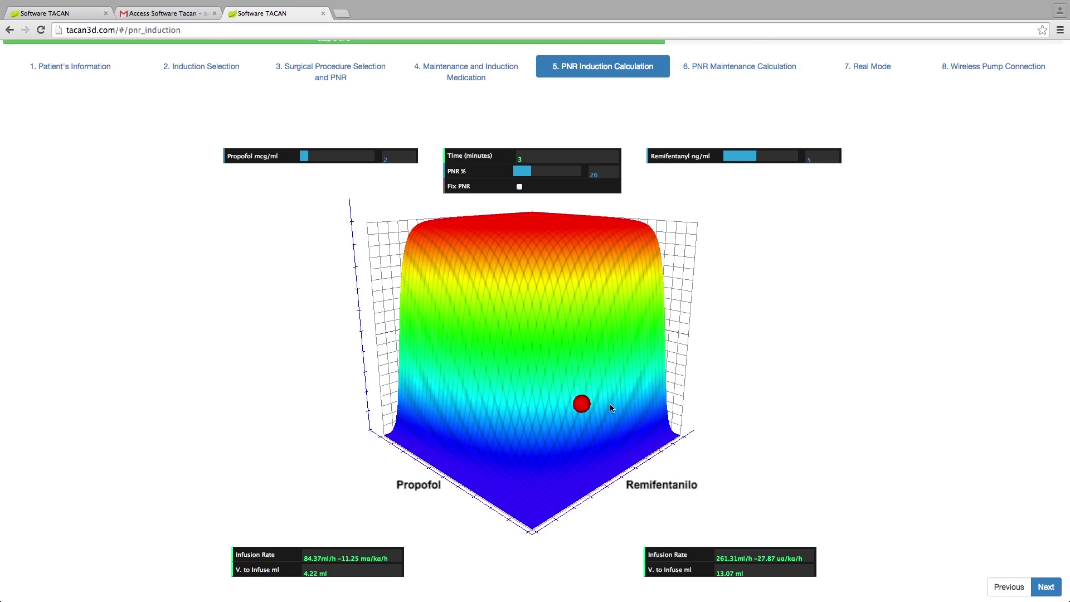
Move the marker back up to the red top of the surface, at about 4.1 mcg/ml propofol.
{"action": "left_click_drag", "start_coordinate": [581, 404], "coordinate": [568, 232]}
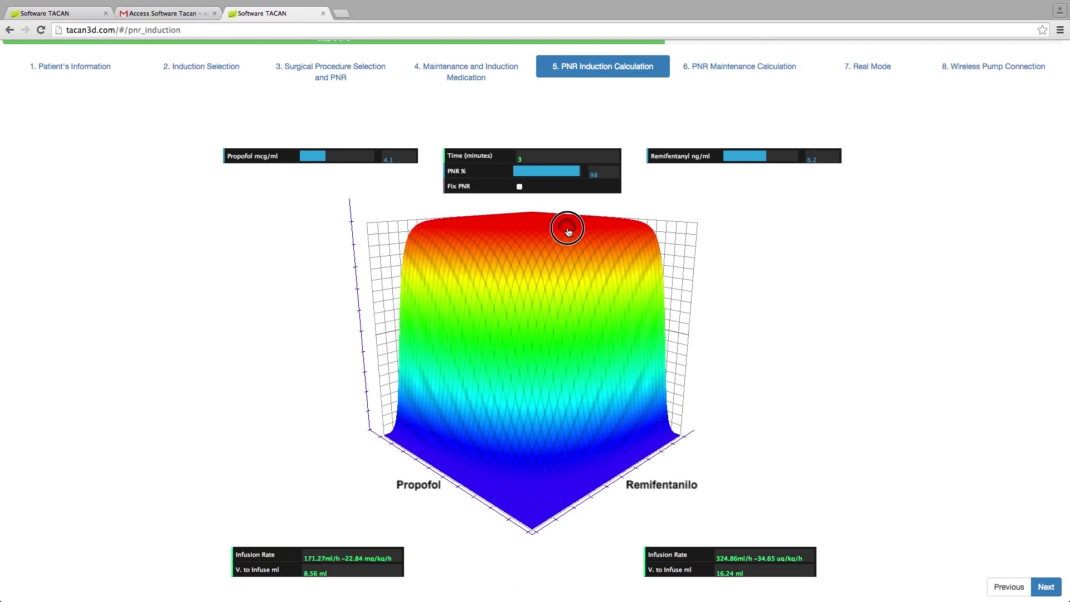
{"action": "left_click_drag", "start_coordinate": [569, 232], "coordinate": [566, 229]}
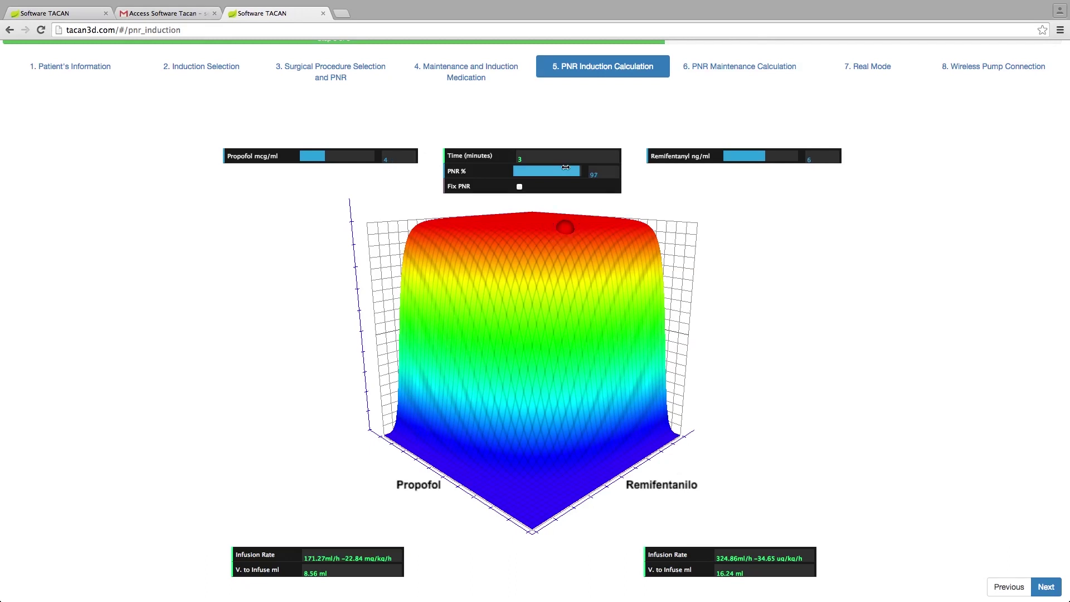
{"action": "mouse_move", "coordinate": [565, 229]}
{"action": "left_mouse_down"}
{"action": "mouse_move", "coordinate": [552, 252]}
{"action": "mouse_move", "coordinate": [567, 227]}
{"action": "left_mouse_up"}
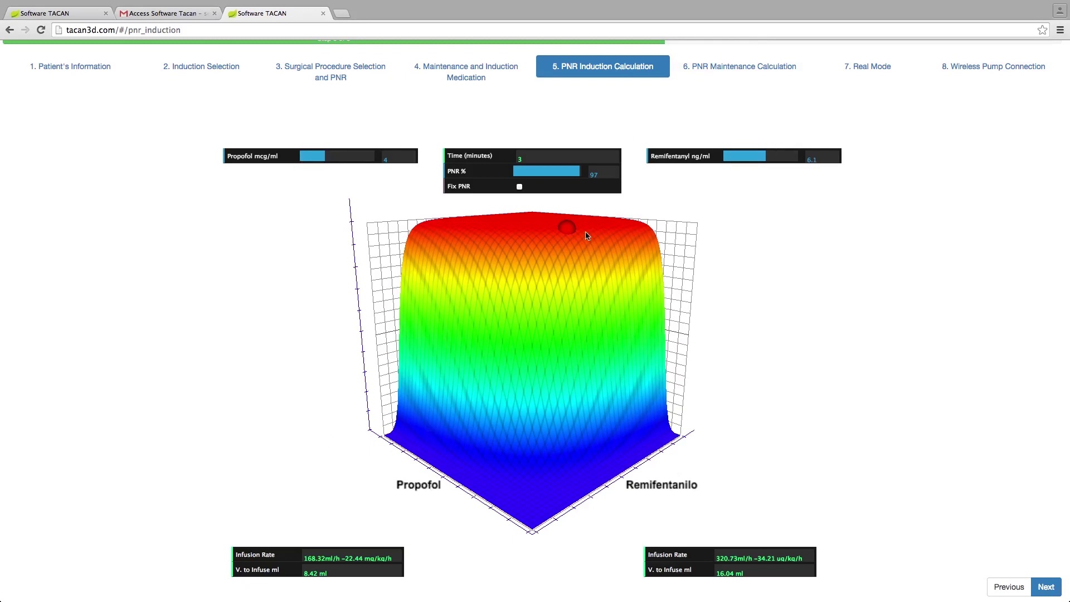
{"action": "left_click", "coordinate": [567, 230]}
{"action": "left_click_drag", "start_coordinate": [567, 230], "coordinate": [568, 224]}
Set induction remifentanyl to 7 ng/ml and propofol to 3 mcg/ml, and open the PNR maintenance calculation.
{"action": "left_click_drag", "start_coordinate": [765, 157], "coordinate": [773, 156]}
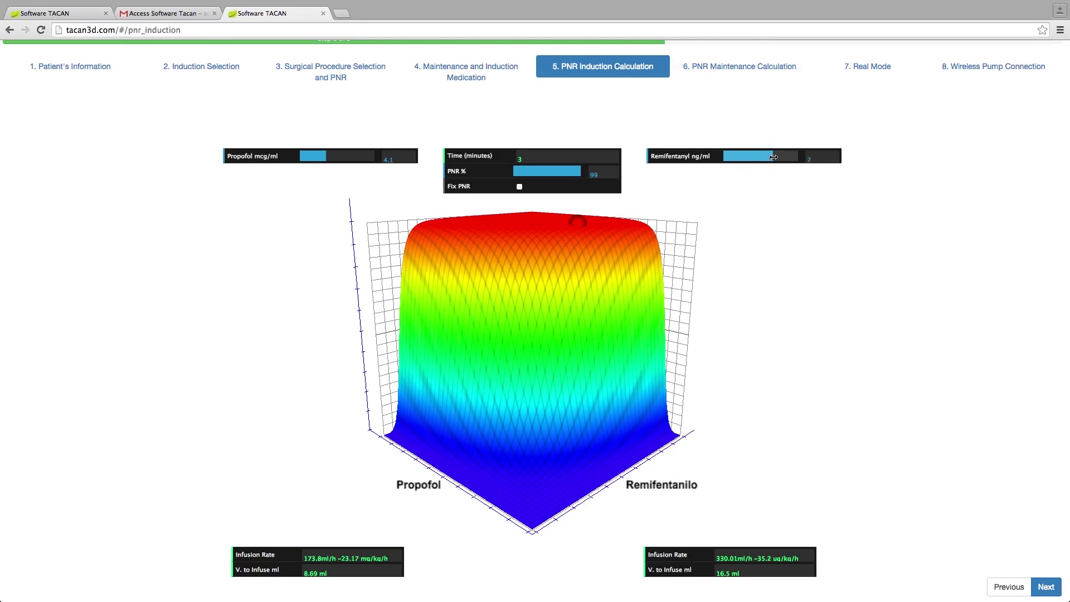
{"action": "left_click_drag", "start_coordinate": [327, 156], "coordinate": [316, 158]}
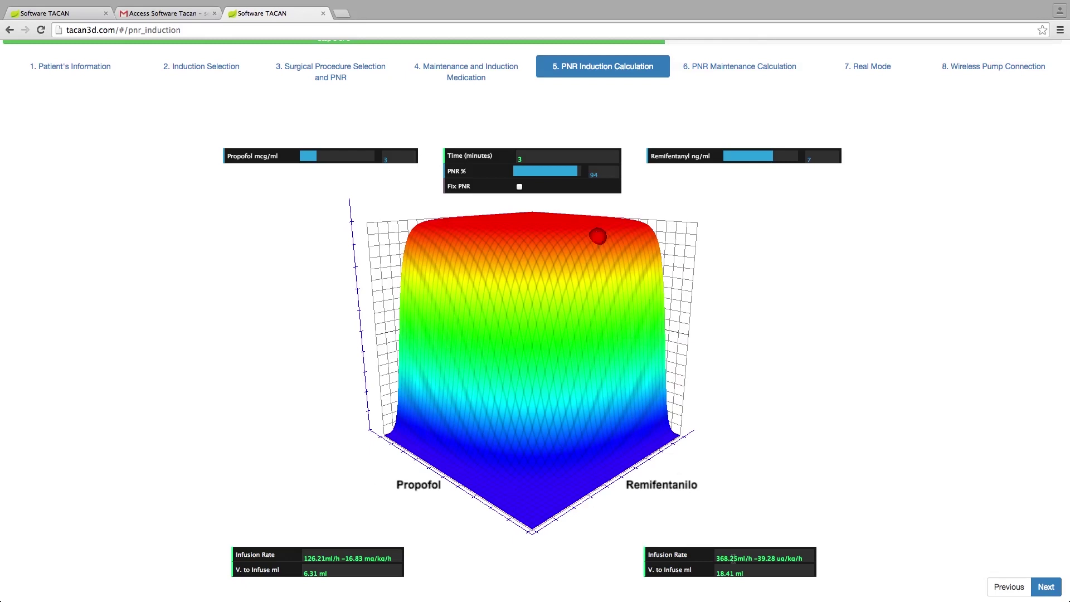
{"action": "left_click", "coordinate": [733, 67]}
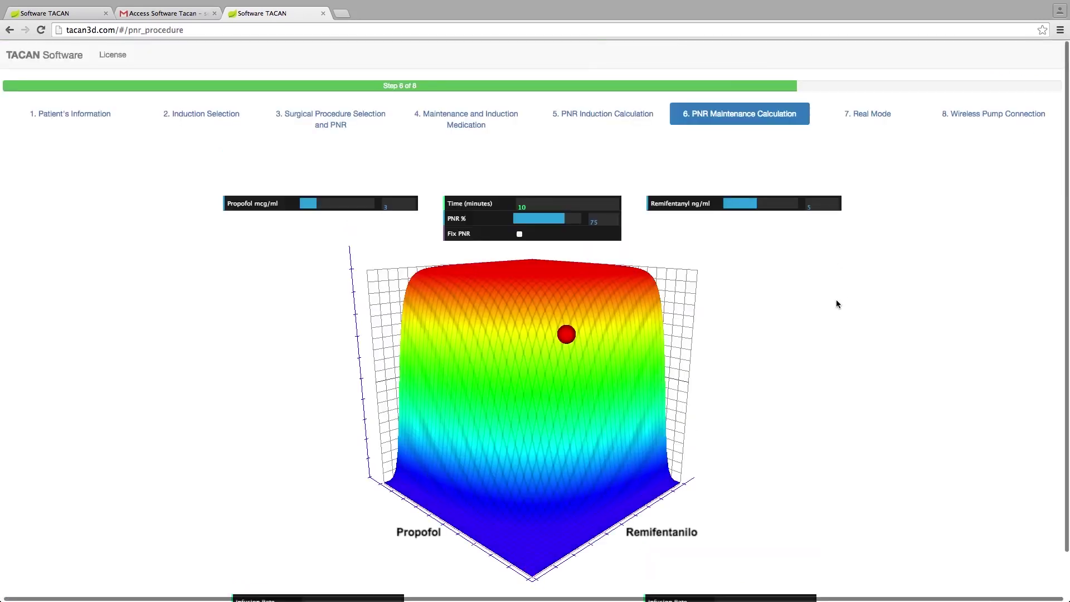
Move the maintenance marker to about 3.4 mcg/ml propofol and 4.8 ng/ml remifentanyl, and back to about 3 mcg/ml and 4.9 ng/ml.
{"action": "scroll", "coordinate": [836, 299], "scroll_direction": "down", "scroll_amount": 2}
{"action": "scroll", "coordinate": [834, 308], "scroll_direction": "down", "scroll_amount": 1}
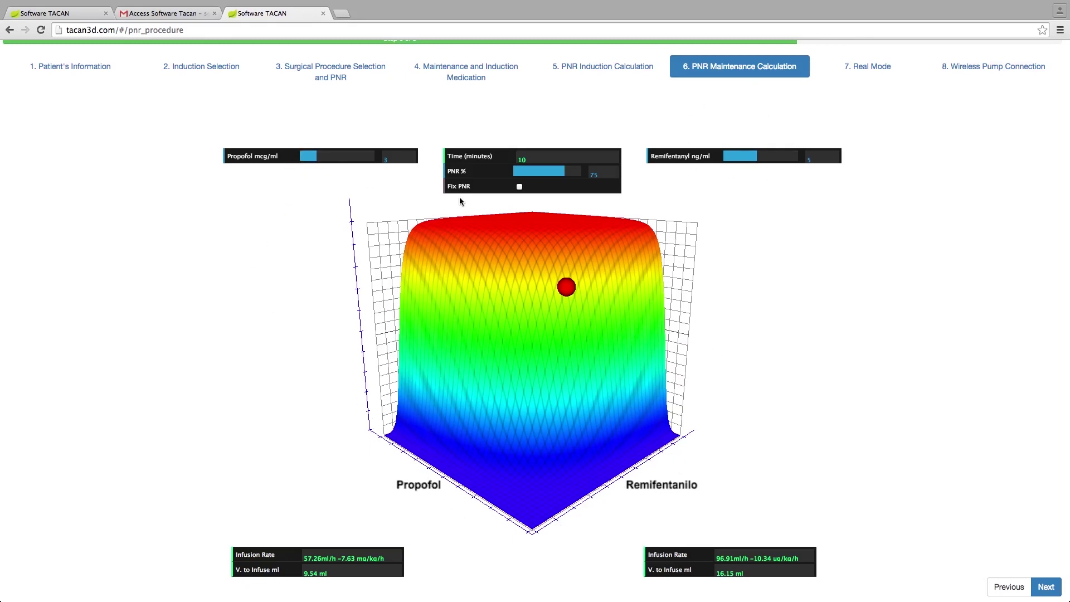
{"action": "mouse_move", "coordinate": [566, 286]}
{"action": "left_mouse_down"}
{"action": "mouse_move", "coordinate": [566, 265]}
{"action": "mouse_move", "coordinate": [571, 275]}
{"action": "mouse_move", "coordinate": [528, 274]}
{"action": "mouse_move", "coordinate": [559, 269]}
{"action": "left_mouse_up"}
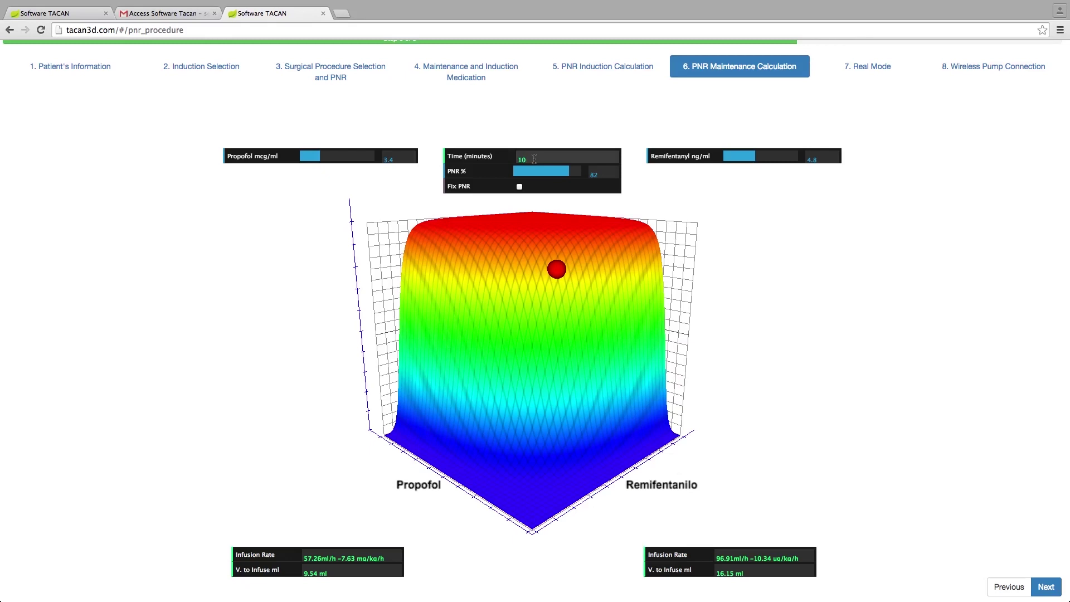
{"action": "left_click_drag", "start_coordinate": [557, 272], "coordinate": [565, 285]}
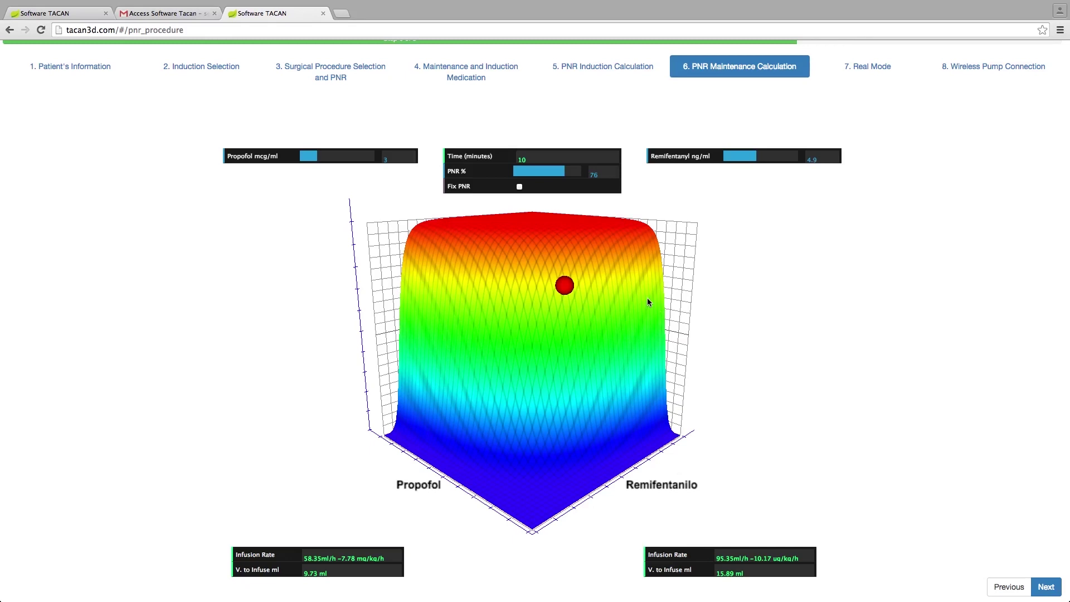
Adjust the maintenance PNR, fix it at 75%, and raise remifentanyl to 5 ng/ml.
{"action": "left_click", "coordinate": [566, 171]}
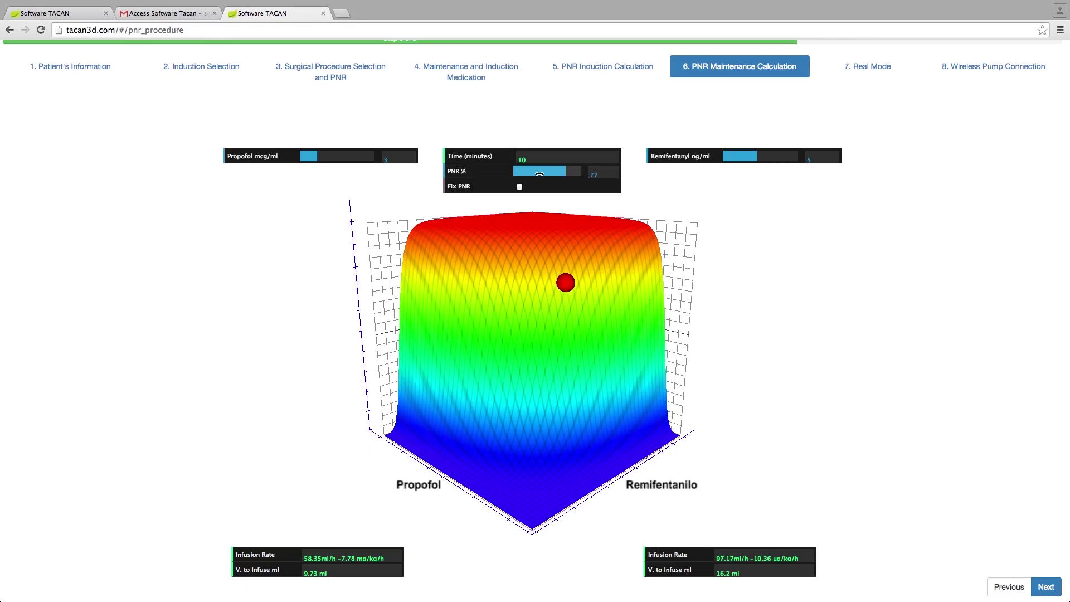
{"action": "left_click", "coordinate": [565, 173]}
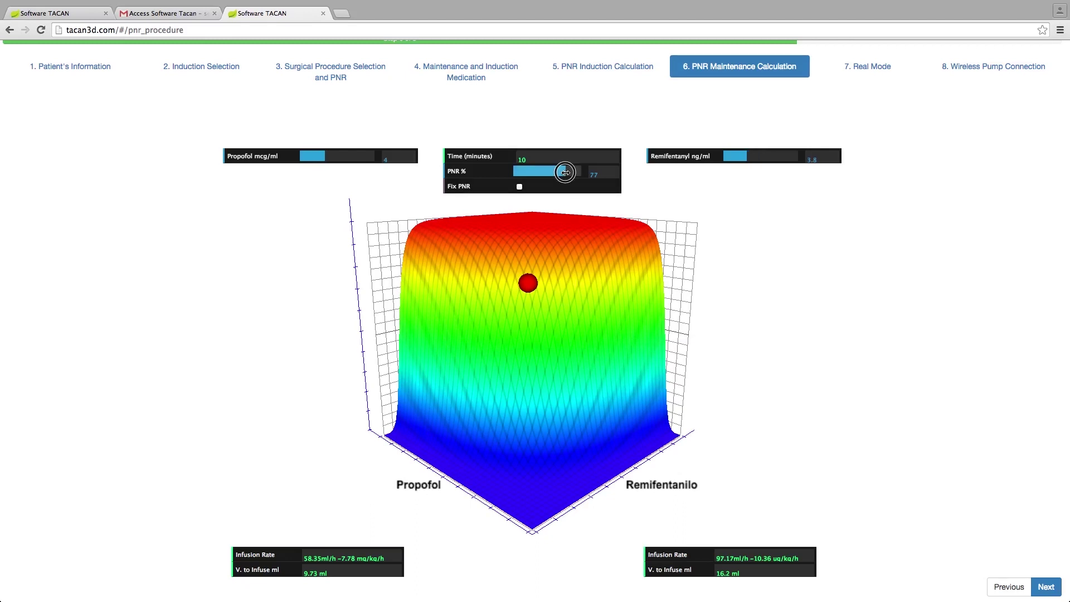
{"action": "left_click", "coordinate": [519, 186]}
{"action": "left_click", "coordinate": [744, 158]}
{"action": "left_click_drag", "start_coordinate": [745, 157], "coordinate": [758, 157]}
{"action": "left_click", "coordinate": [748, 157]}
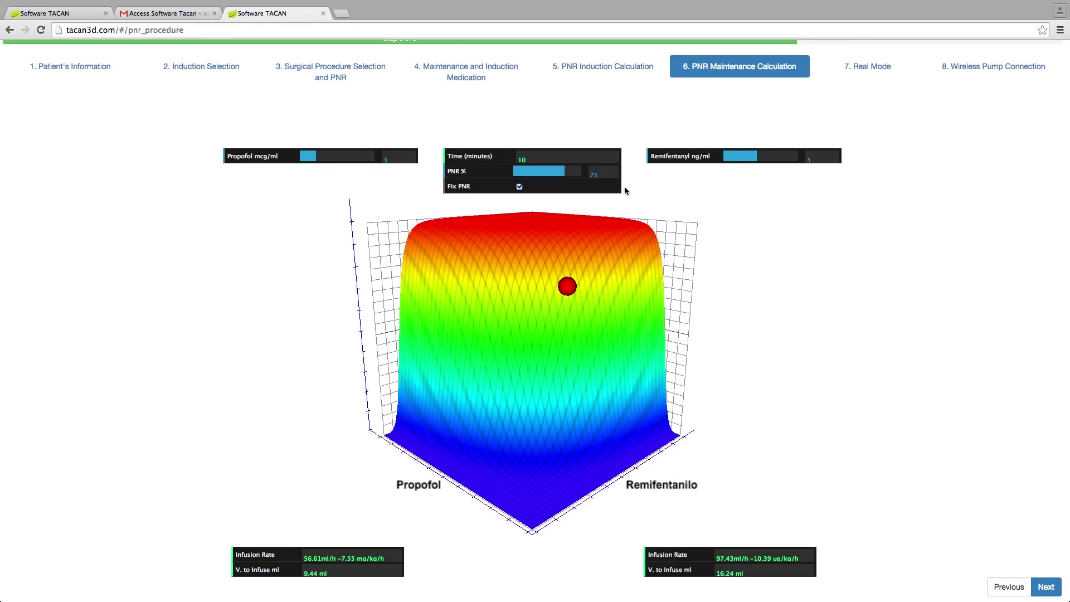
Move the marker to about 3.4 mcg/ml propofol, and return to 3 mcg/ml with 5 ng/ml remifentanyl at a fixed 75% PNR.
{"action": "left_click_drag", "start_coordinate": [568, 287], "coordinate": [554, 286]}
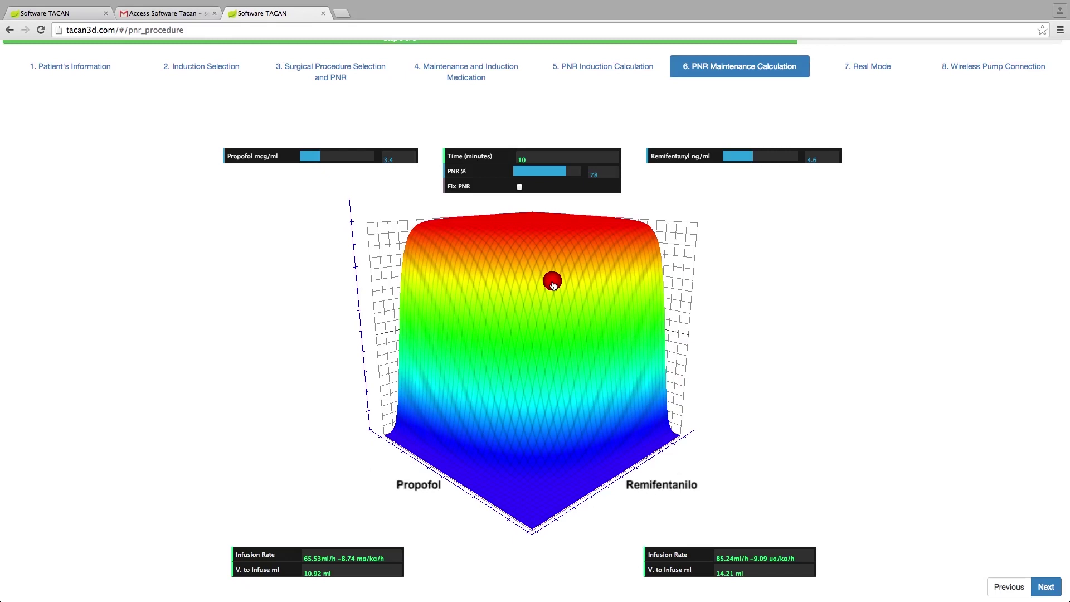
{"action": "left_click_drag", "start_coordinate": [552, 285], "coordinate": [552, 286]}
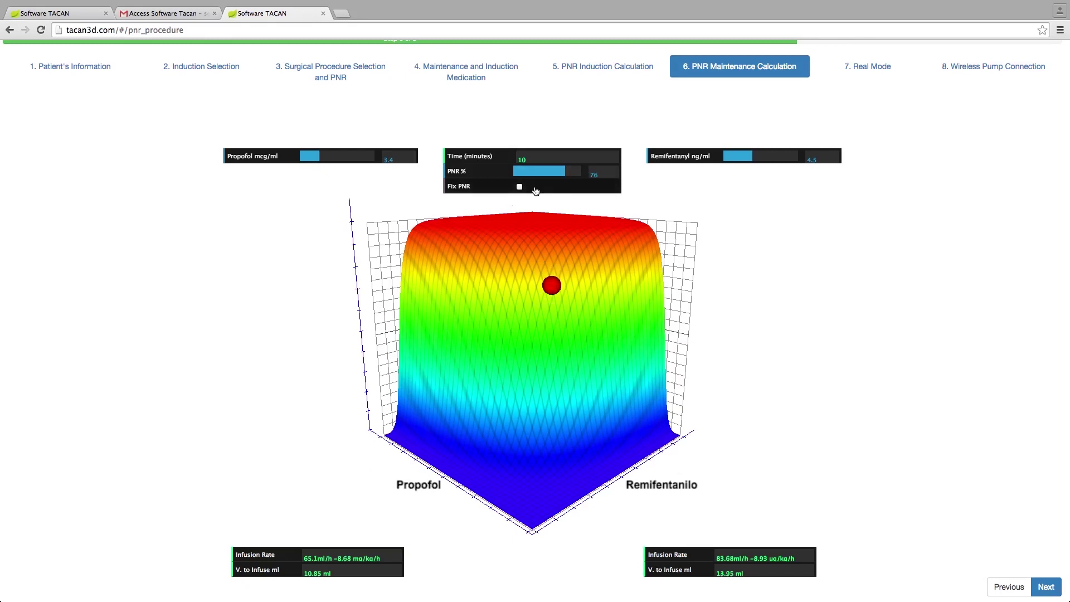
{"action": "left_click", "coordinate": [519, 188]}
{"action": "left_click_drag", "start_coordinate": [564, 172], "coordinate": [565, 172]}
{"action": "left_click", "coordinate": [519, 187]}
{"action": "left_click", "coordinate": [520, 187]}
{"action": "left_click", "coordinate": [564, 172]}
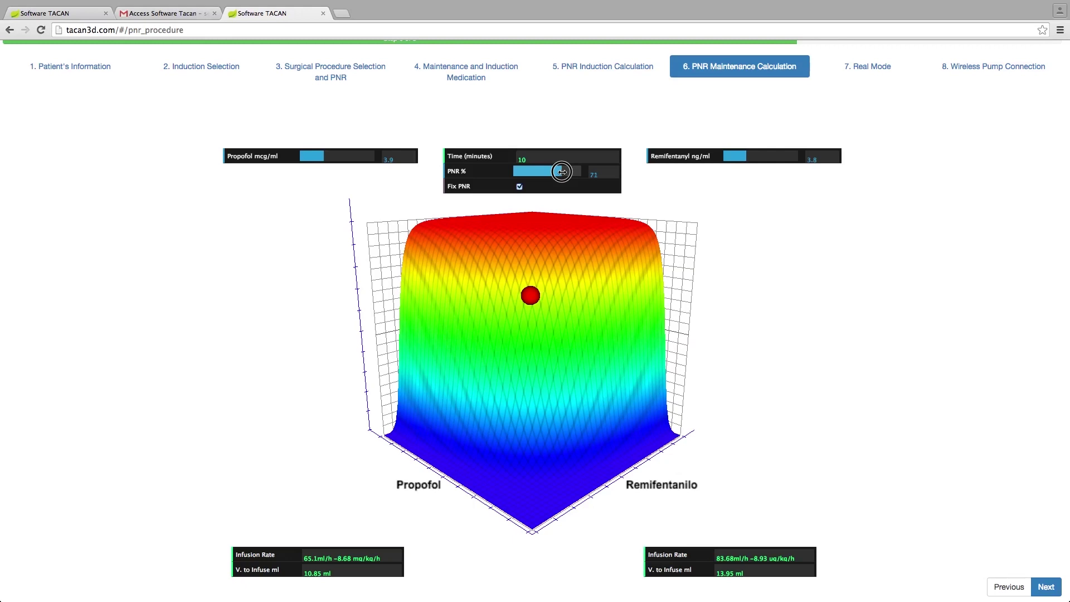
{"action": "left_click_drag", "start_coordinate": [564, 172], "coordinate": [564, 172]}
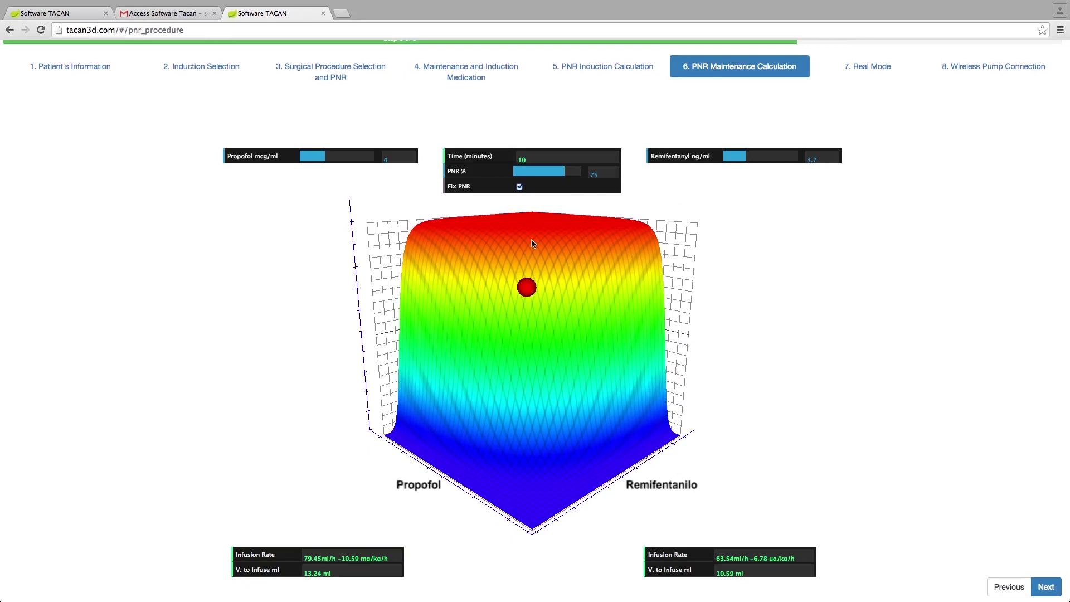
{"action": "left_click_drag", "start_coordinate": [743, 156], "coordinate": [747, 157]}
{"action": "left_click_drag", "start_coordinate": [747, 158], "coordinate": [758, 157]}
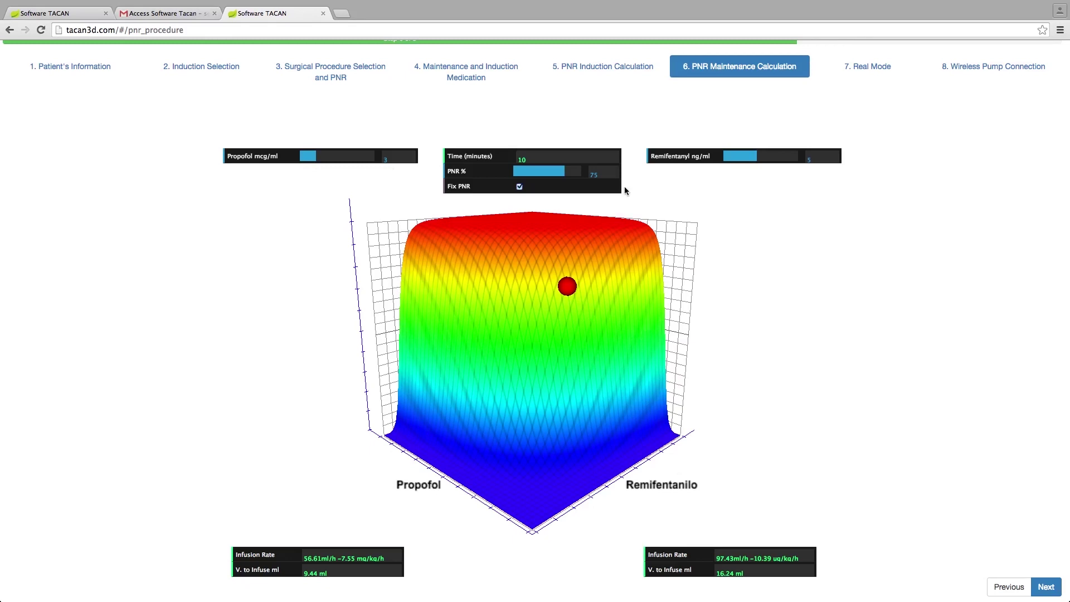
Release the fixed PNR, and set maintenance remifentanyl to 4 ng/ml and propofol to 2.5 mcg/ml.
{"action": "left_click", "coordinate": [519, 187]}
{"action": "left_click_drag", "start_coordinate": [760, 159], "coordinate": [748, 158]}
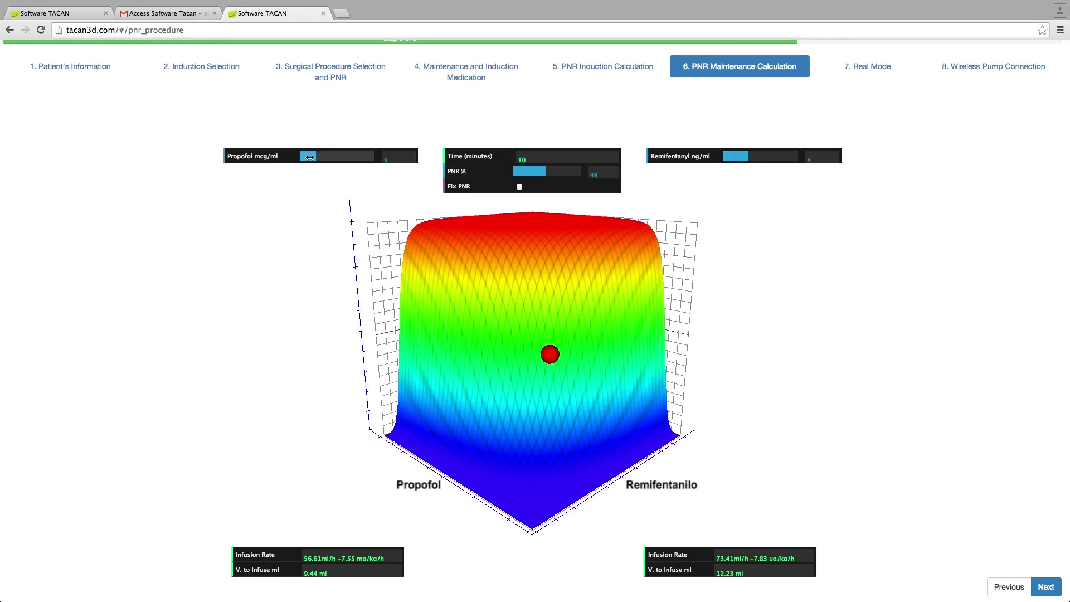
{"action": "left_click_drag", "start_coordinate": [316, 157], "coordinate": [313, 157]}
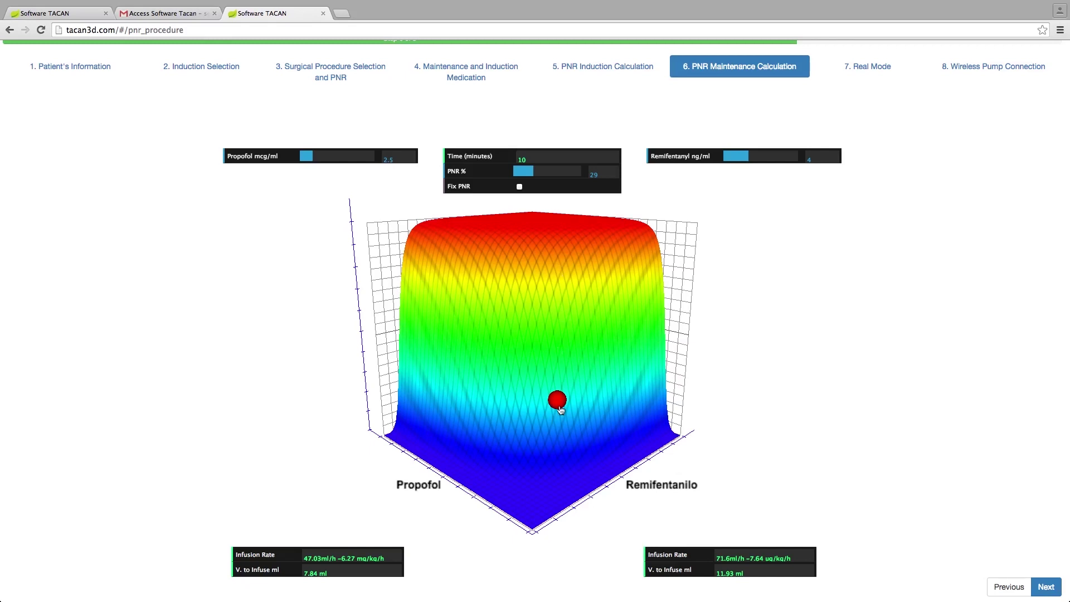
Test maintenance times of 5 and 15 minutes.
{"action": "left_click", "coordinate": [543, 161]}
{"action": "key", "text": "BackSpace"}
{"action": "key", "text": "BackSpace"}
{"action": "type", "text": "5"}
{"action": "key", "text": "Return"}
{"action": "left_click", "coordinate": [546, 161]}
{"action": "key", "text": "BackSpace"}
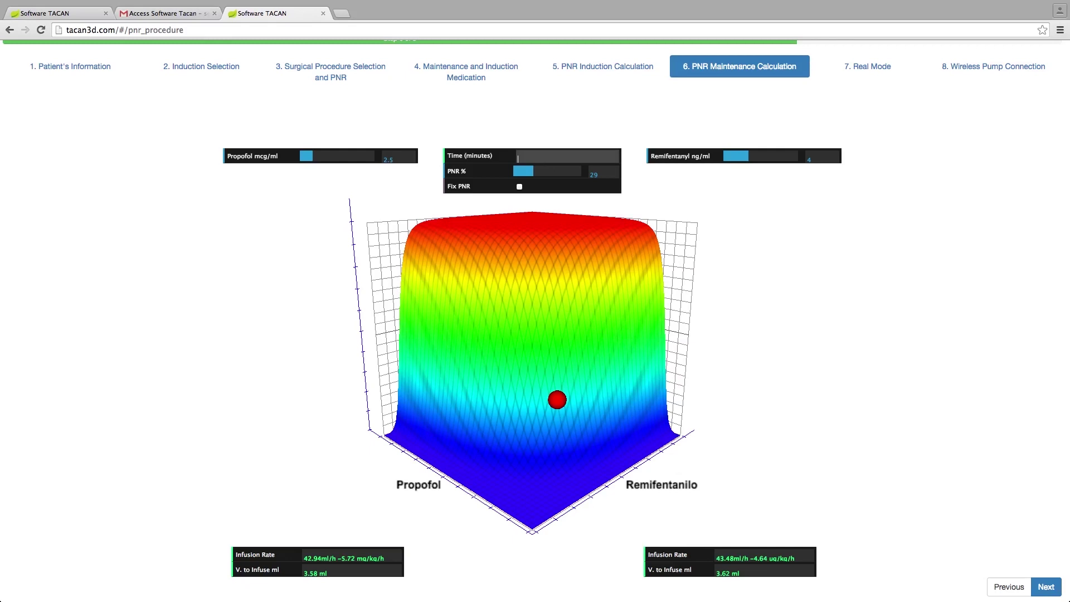
{"action": "type", "text": "15"}
{"action": "key", "text": "Return"}
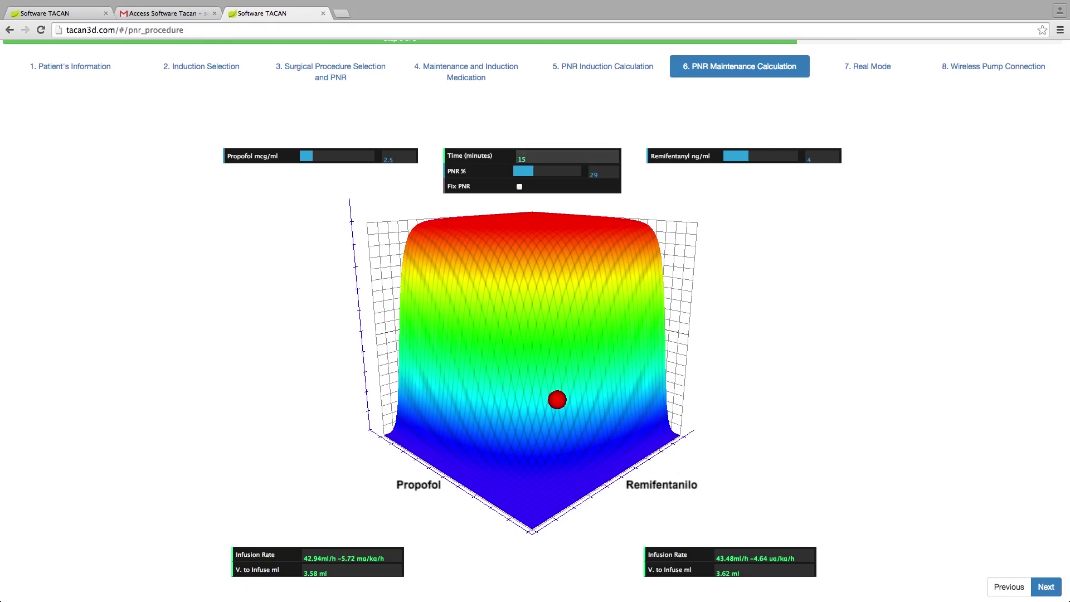
Try a maintenance time of 5 minutes again, and return the time to 10 minutes.
{"action": "left_click", "coordinate": [547, 161]}
{"action": "key", "text": "BackSpace"}
{"action": "key", "text": "BackSpace"}
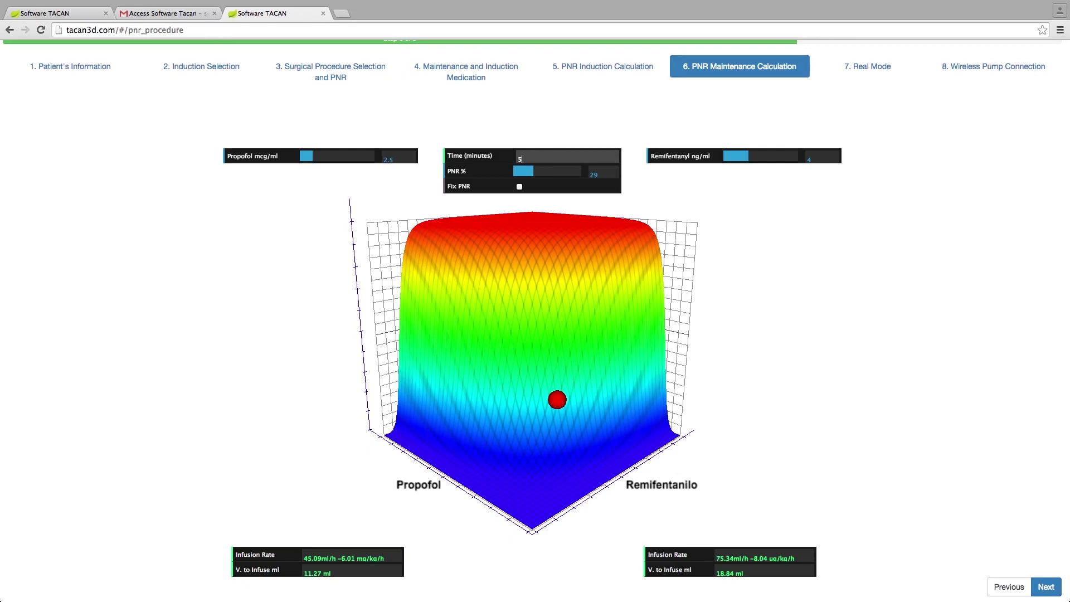
{"action": "key", "text": "Return"}
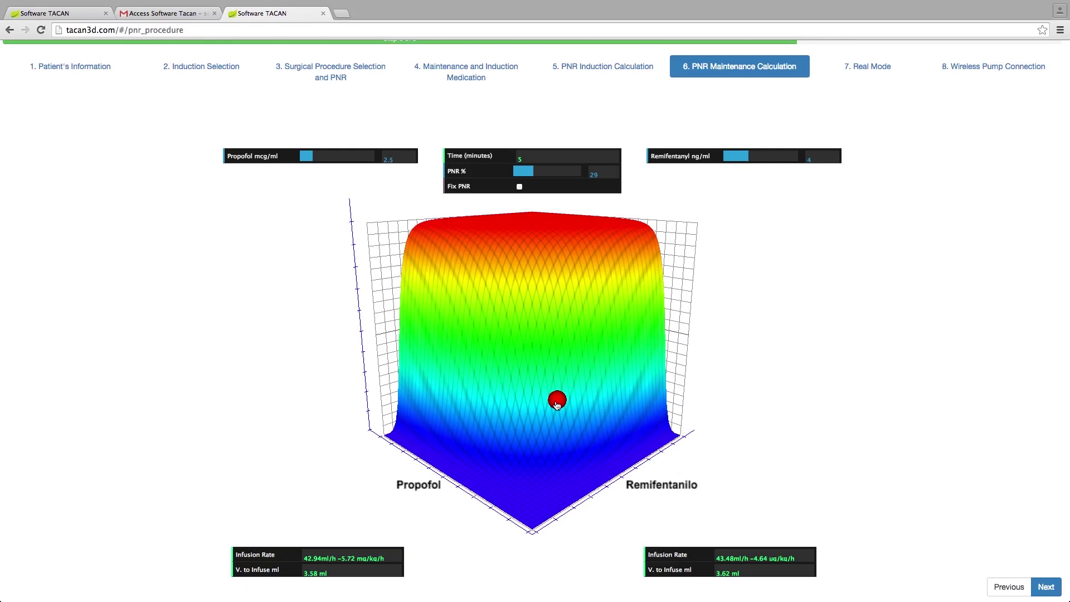
{"action": "left_click", "coordinate": [518, 158]}
{"action": "type", "text": "10"}
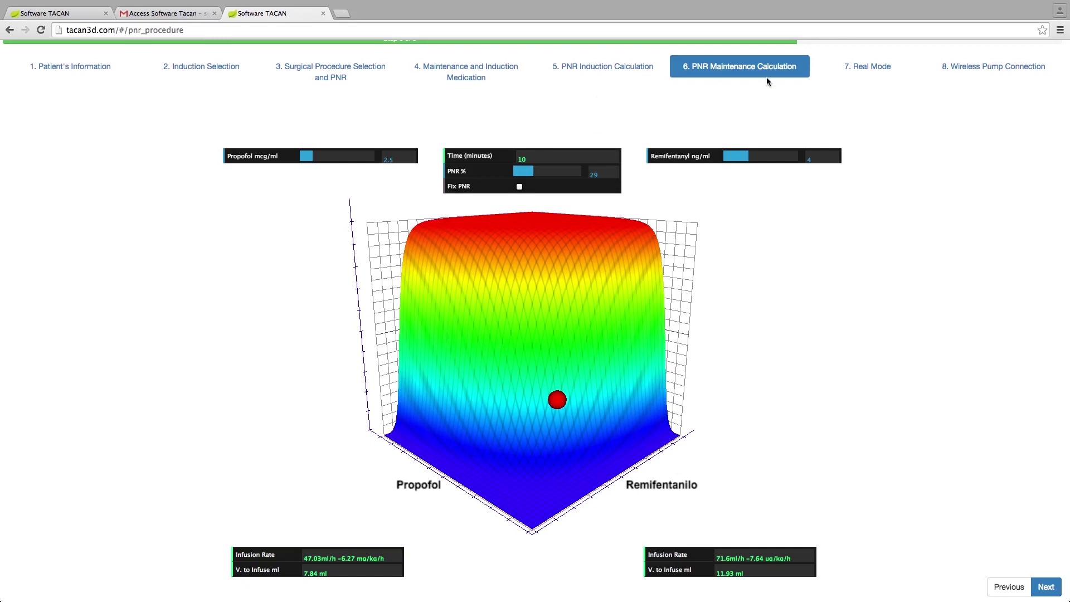
Open the Real Mode step and bring the simulation controls and infusion read-outs into view.
{"action": "left_click", "coordinate": [862, 76]}
{"action": "scroll", "coordinate": [897, 295], "scroll_direction": "down", "scroll_amount": 1}
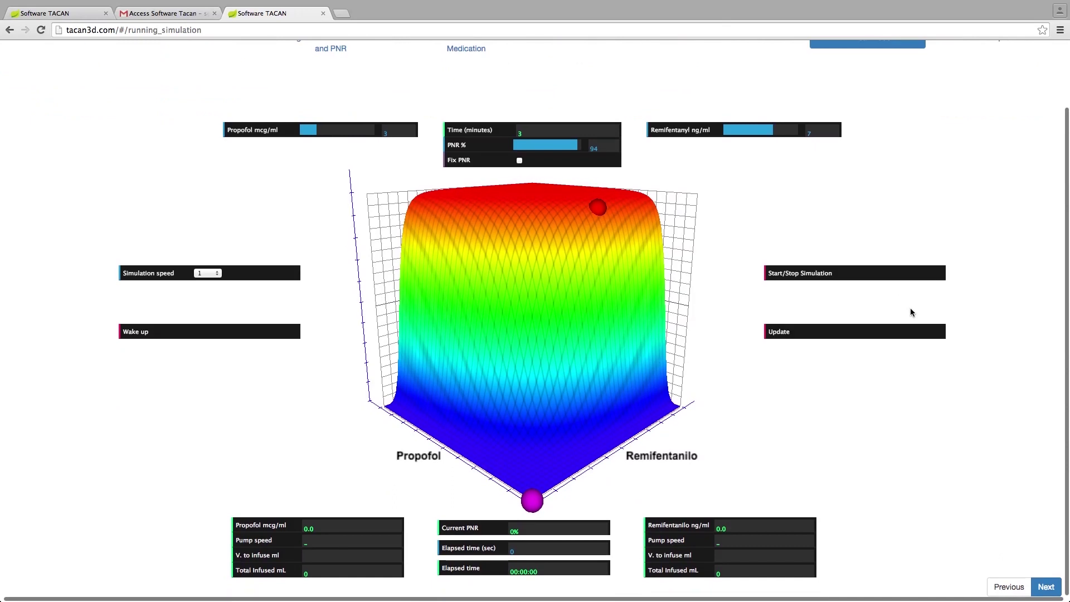
{"action": "scroll", "coordinate": [936, 331], "scroll_direction": "up", "scroll_amount": 1}
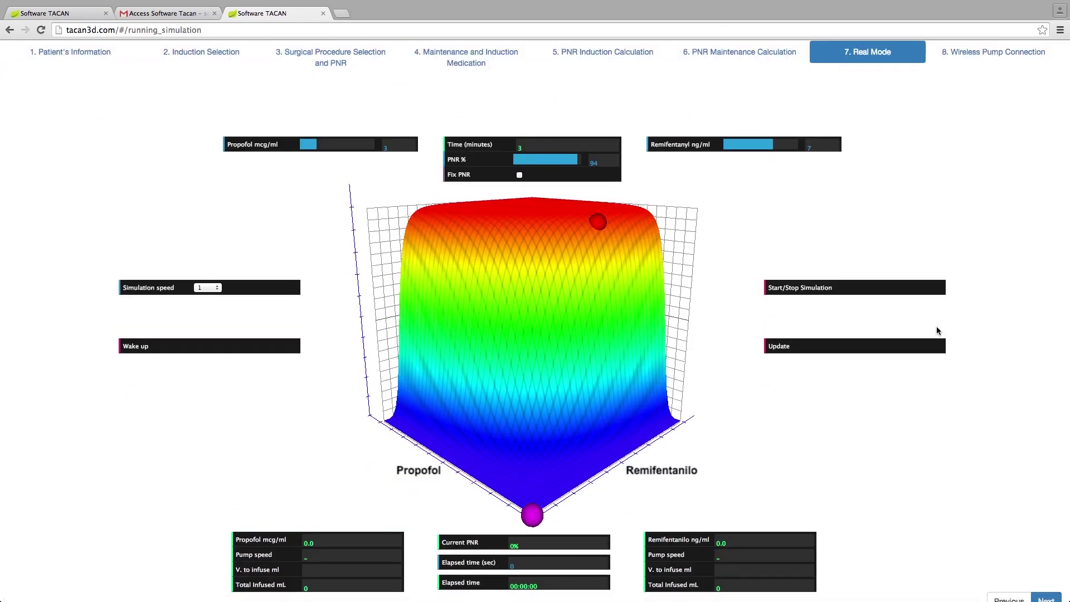
{"action": "scroll", "coordinate": [764, 215], "scroll_direction": "down", "scroll_amount": 1}
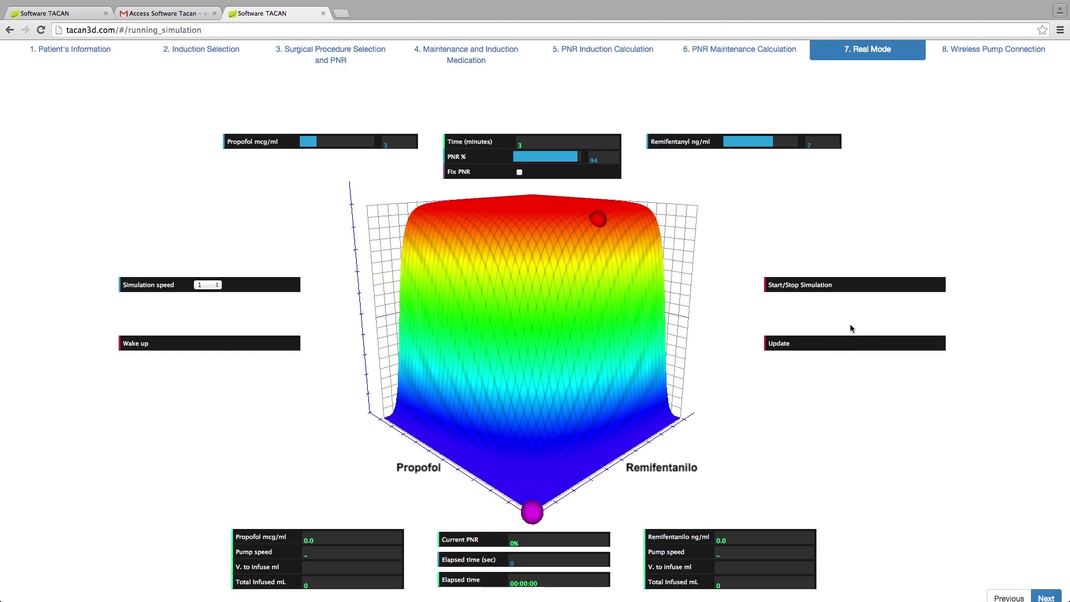
Start the simulation at speed 1, and raise the simulation speed to 10 during induction.
{"action": "left_click", "coordinate": [218, 287]}
{"action": "left_click", "coordinate": [218, 286]}
{"action": "left_click", "coordinate": [218, 287]}
{"action": "left_click", "coordinate": [220, 288]}
{"action": "left_click", "coordinate": [775, 288]}
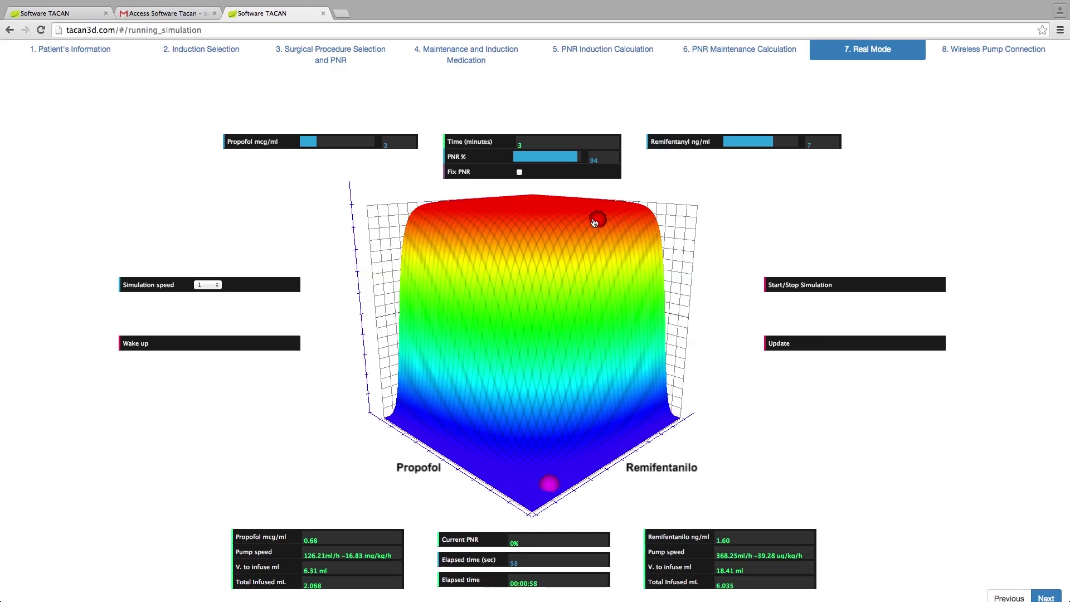
{"action": "left_click", "coordinate": [214, 284]}
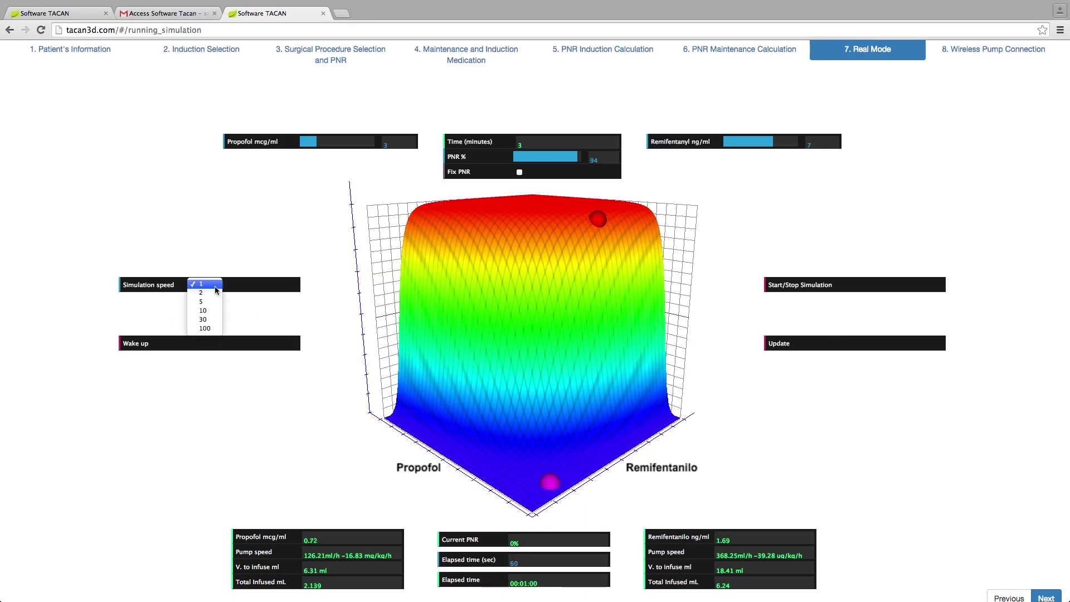
{"action": "left_click", "coordinate": [209, 313]}
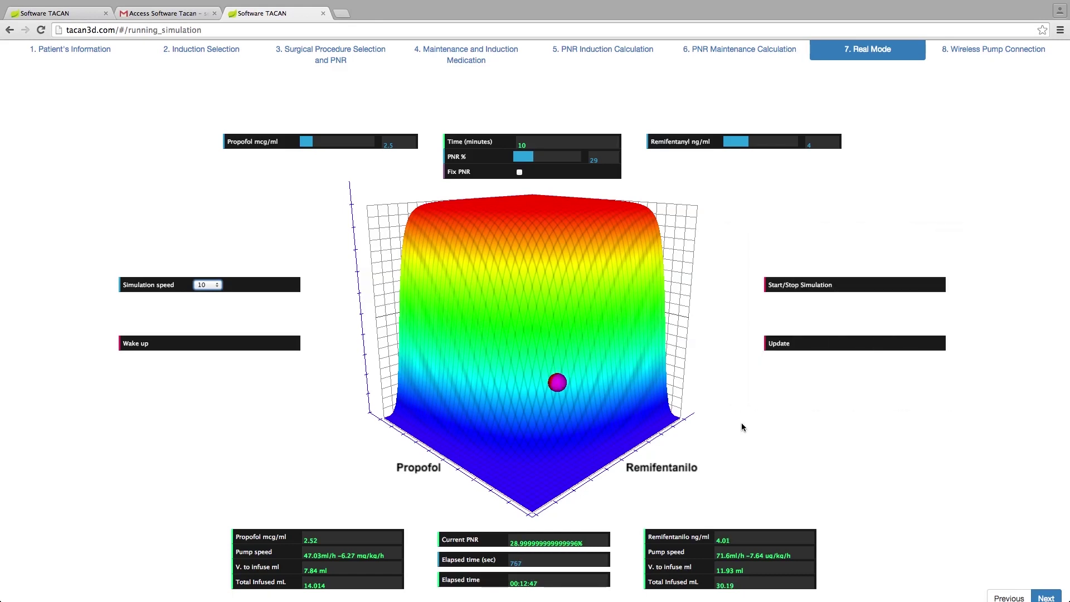
Update the target to about 2.6 mcg/ml propofol and 4.3 ng/ml remifentanyl, and slow the simulation to speed 1.
{"action": "left_click_drag", "start_coordinate": [557, 384], "coordinate": [565, 361]}
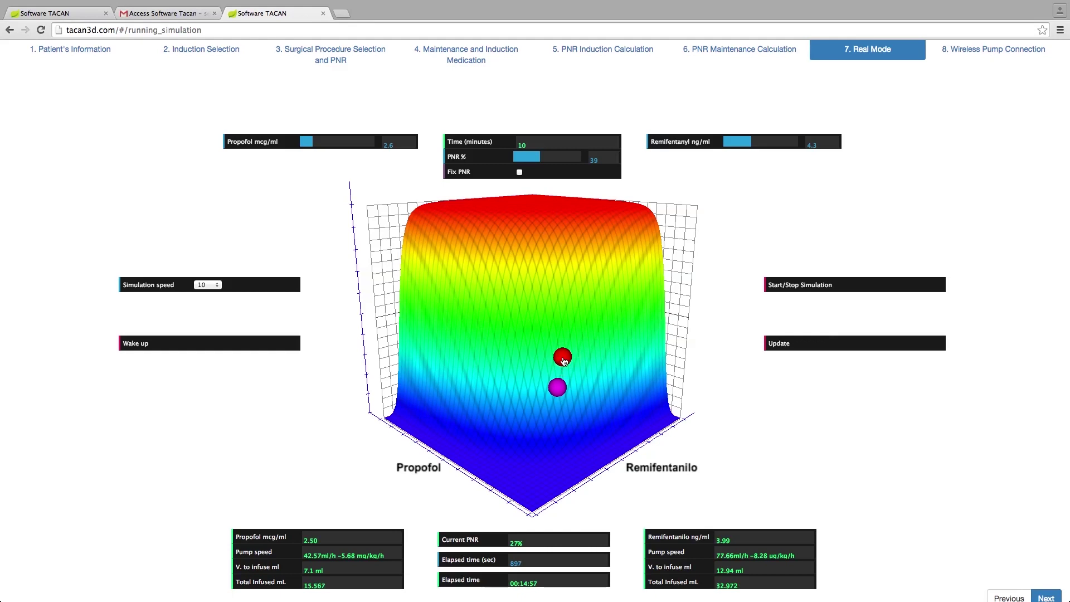
{"action": "left_click", "coordinate": [783, 345]}
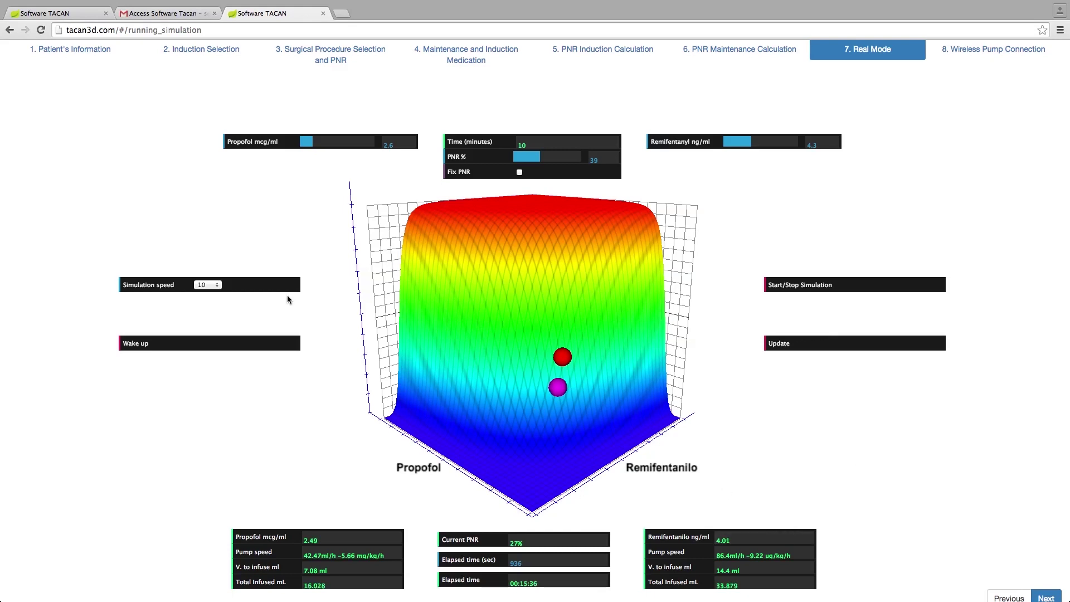
{"action": "left_click", "coordinate": [215, 289]}
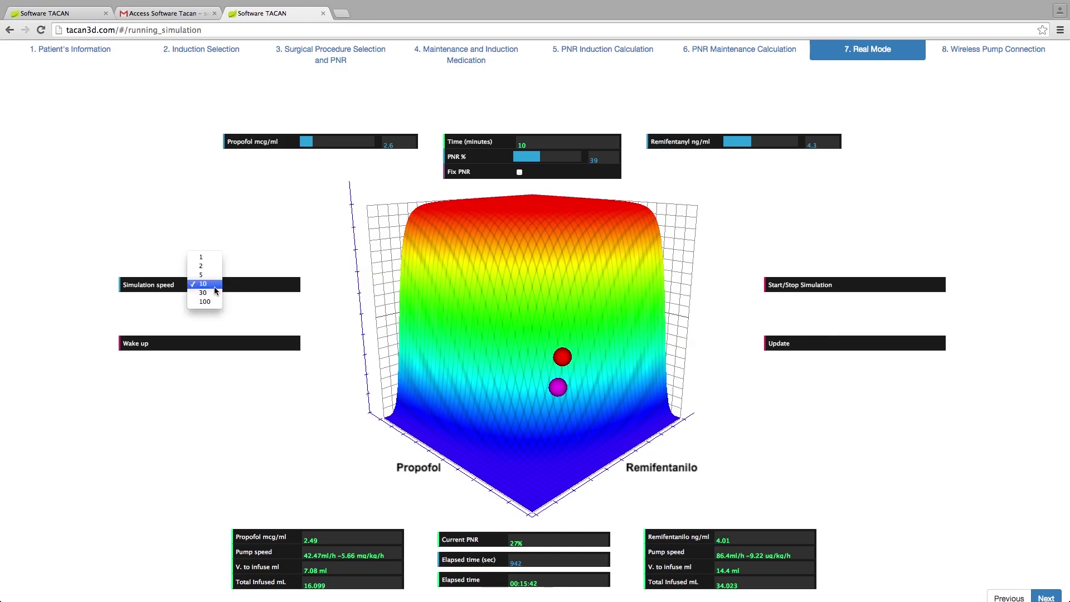
{"action": "left_click", "coordinate": [217, 259]}
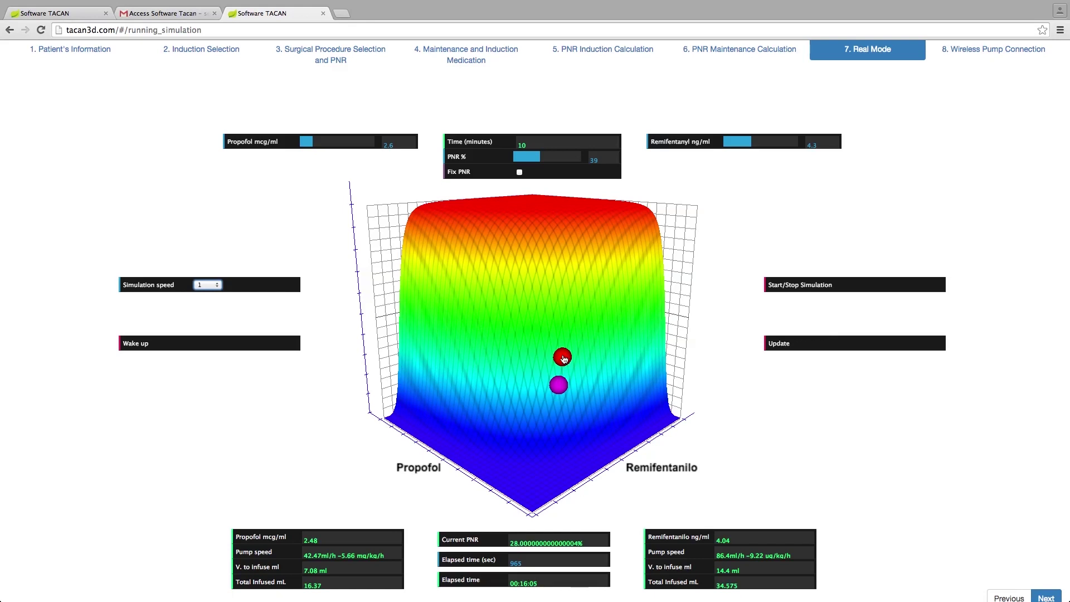
Set the time for reaching the new target to 3 minutes.
{"action": "left_click", "coordinate": [544, 144]}
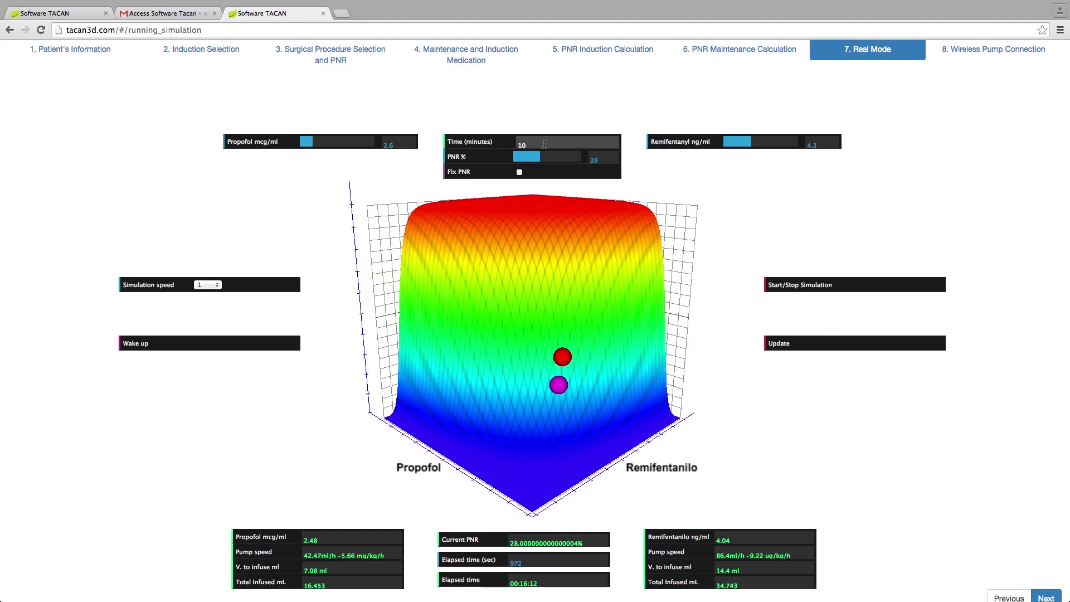
{"action": "key", "text": "BackSpace"}
{"action": "key", "text": "BackSpace"}
{"action": "key", "text": "Return"}
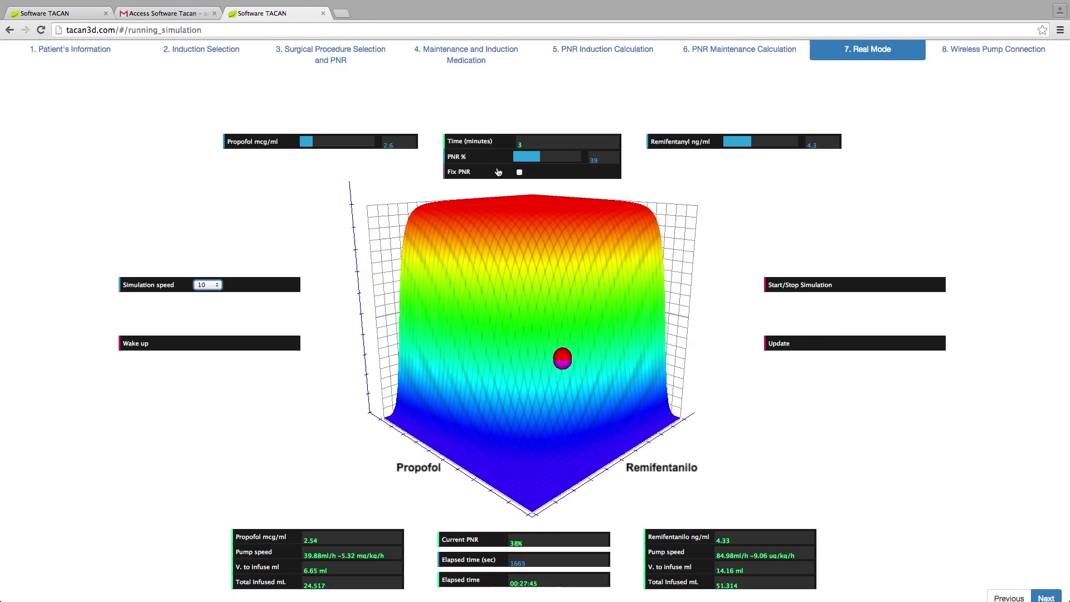
Fix the PNR at 39% and update the simulation with propofol at 2.2 mcg/ml, and set the simulation speed to 5.
{"action": "left_click", "coordinate": [519, 173]}
{"action": "left_click_drag", "start_coordinate": [313, 142], "coordinate": [310, 142]}
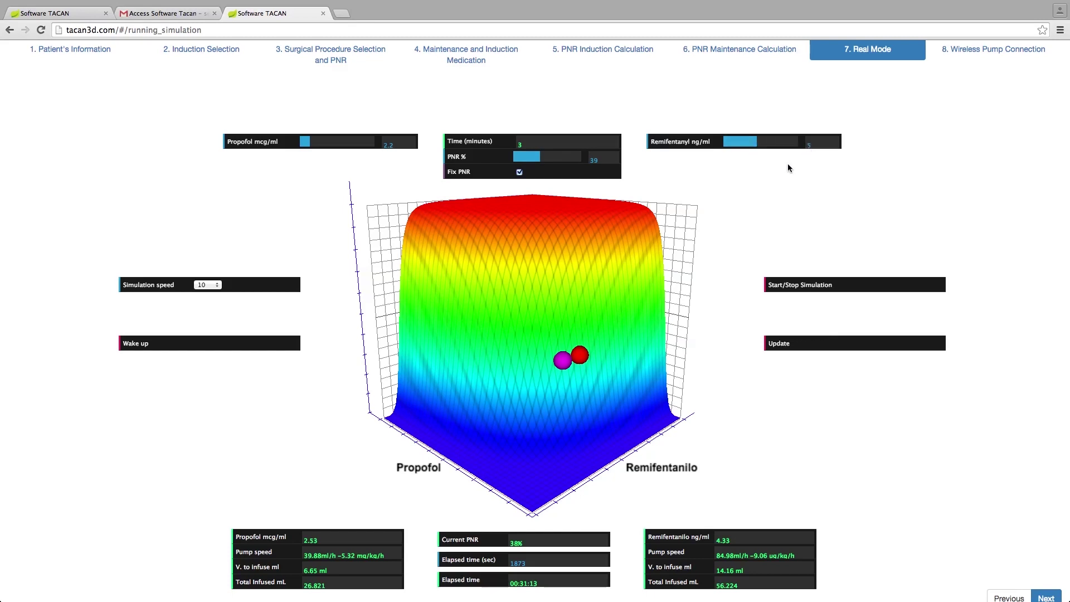
{"action": "left_click", "coordinate": [782, 350]}
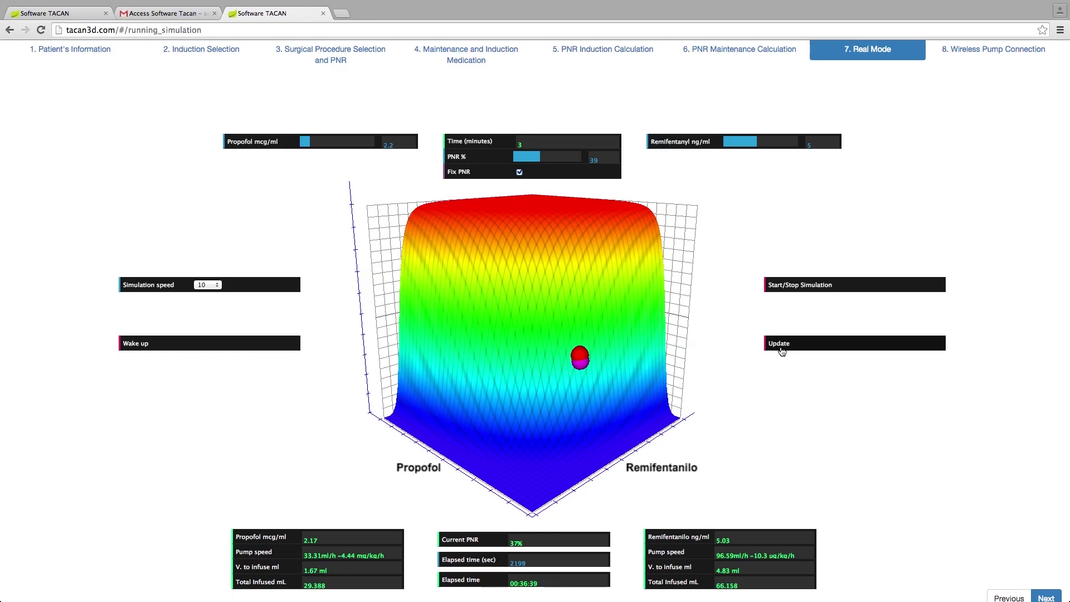
{"action": "left_click", "coordinate": [207, 285]}
{"action": "left_click", "coordinate": [205, 300]}
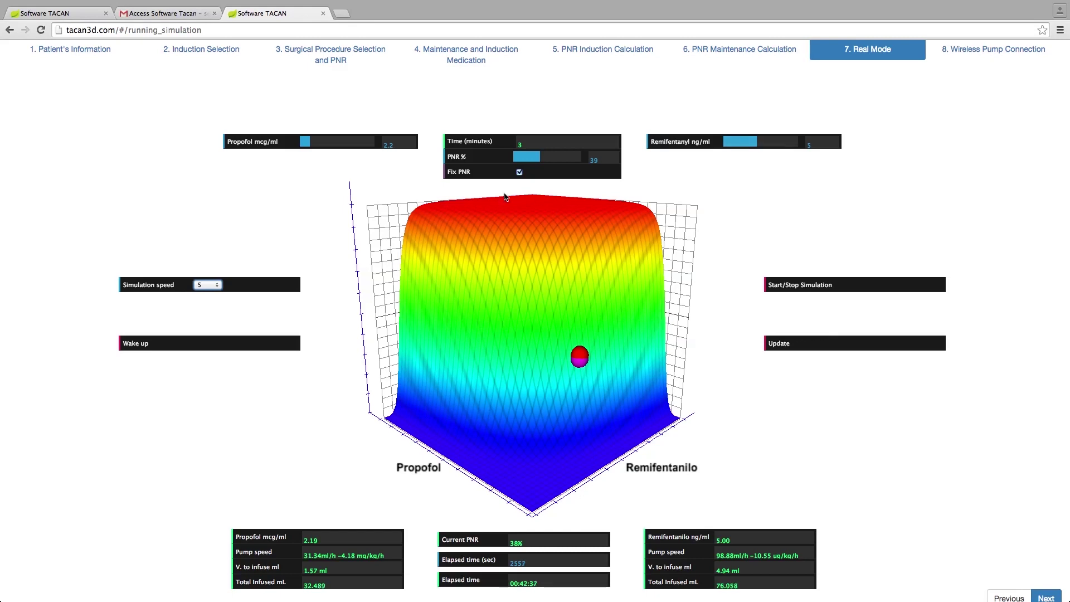
Release the fixed PNR, and update the simulation with remifentanyl lowered to 4.5 ng/ml.
{"action": "left_click", "coordinate": [519, 174]}
{"action": "left_click_drag", "start_coordinate": [756, 141], "coordinate": [752, 141]}
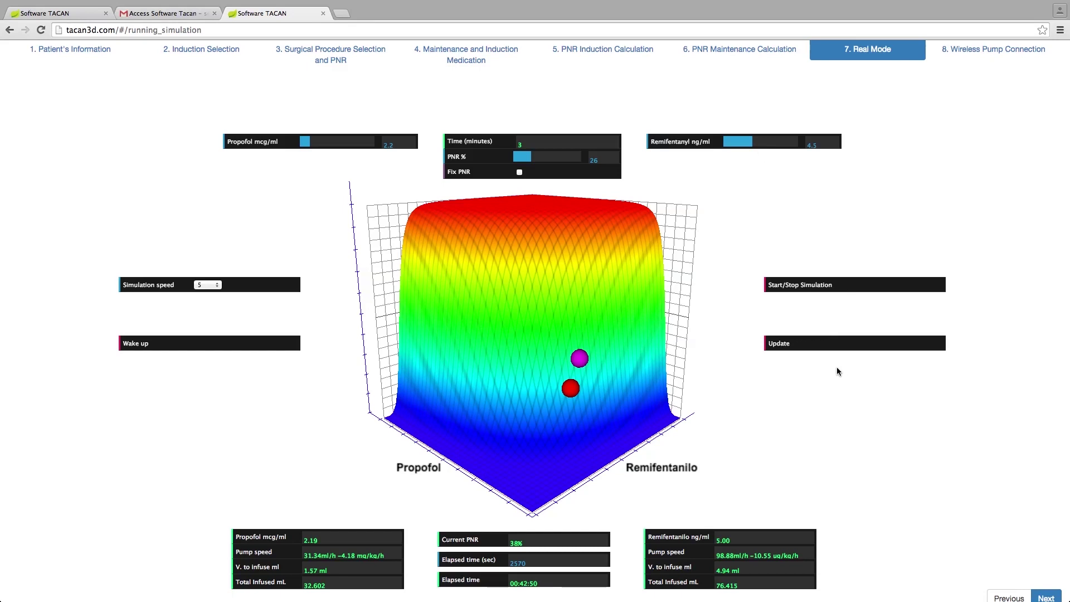
{"action": "left_click", "coordinate": [778, 343]}
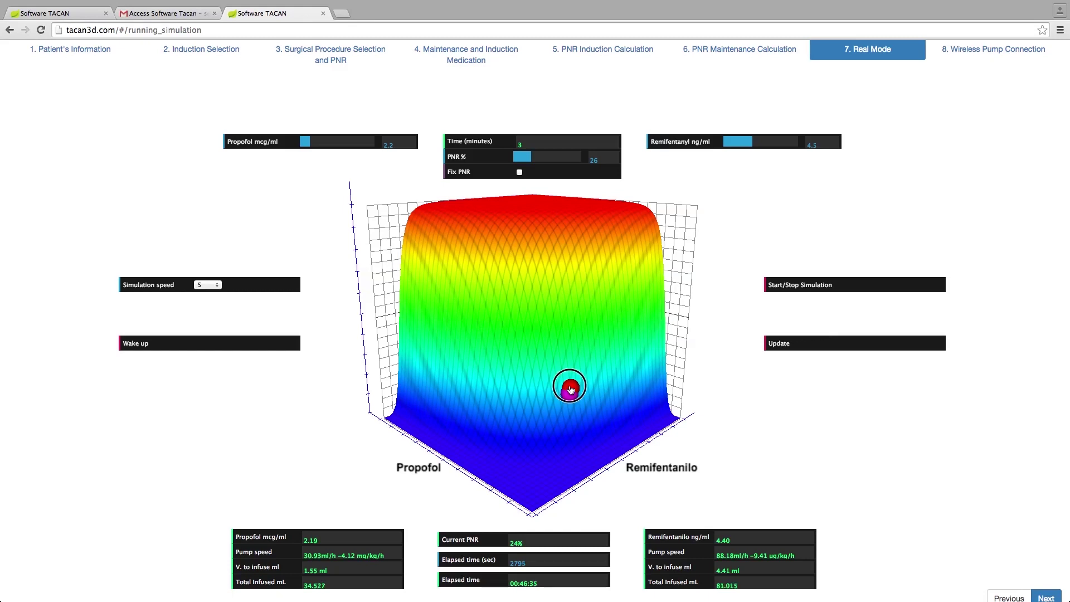
Move the target marker up to about 2 mcg/ml propofol and 6 ng/ml remifentanyl, and update the simulation.
{"action": "left_click_drag", "start_coordinate": [570, 391], "coordinate": [576, 322]}
{"action": "left_click", "coordinate": [809, 345]}
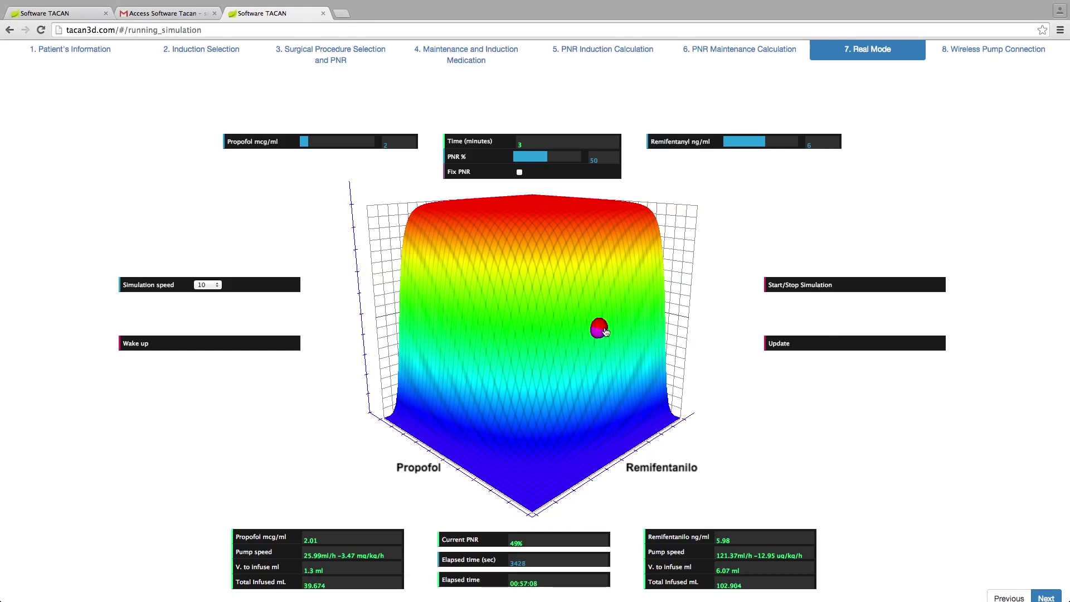
{"action": "mouse_move", "coordinate": [602, 331]}
{"action": "left_mouse_down"}
{"action": "mouse_move", "coordinate": [577, 340]}
{"action": "mouse_move", "coordinate": [582, 361]}
{"action": "mouse_move", "coordinate": [604, 351]}
{"action": "mouse_move", "coordinate": [598, 333]}
{"action": "left_mouse_up"}
Load the wake-up targets and update the running simulation with them.
{"action": "left_click", "coordinate": [151, 349]}
{"action": "left_click", "coordinate": [773, 344]}
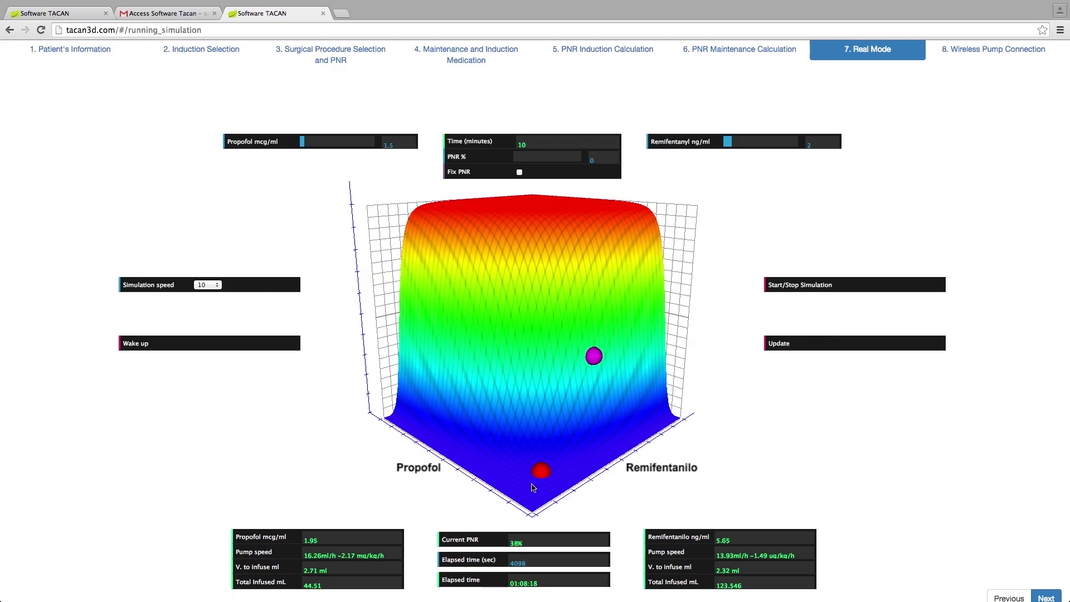
Set the simulation speed to 5 during the wake-up phase, and stop the simulation.
{"action": "left_click", "coordinate": [214, 285]}
{"action": "left_click", "coordinate": [212, 275]}
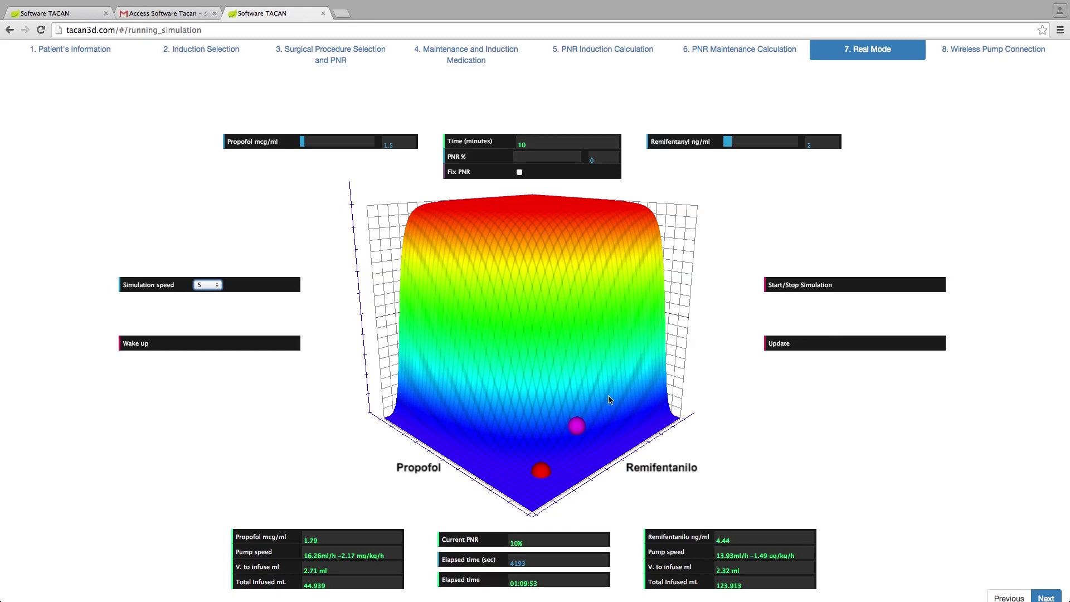
{"action": "left_click", "coordinate": [792, 286]}
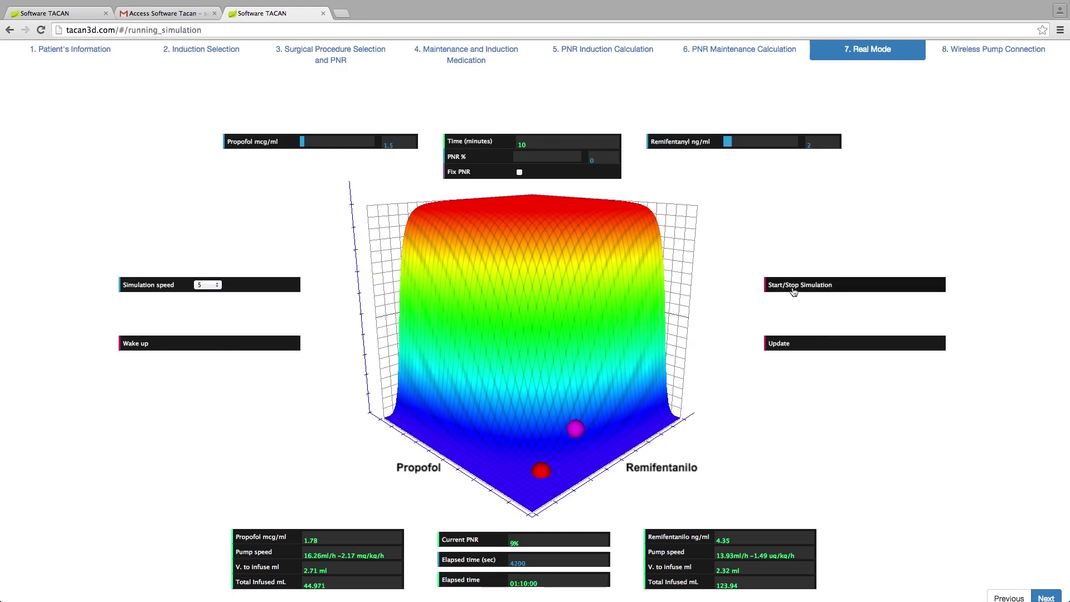